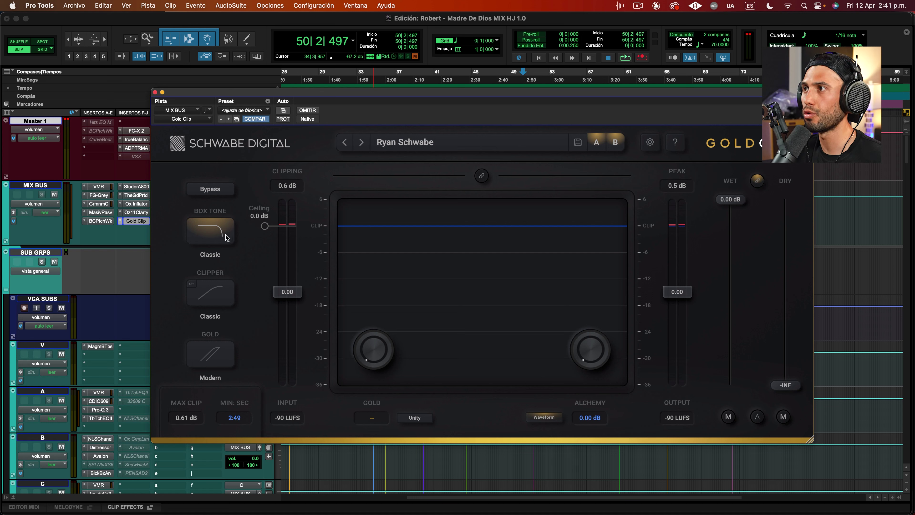
Audition the Modern, Flat and Classic Box Tone settings of Gold Clip repeatedly while the mix plays.
left_click(227, 239)
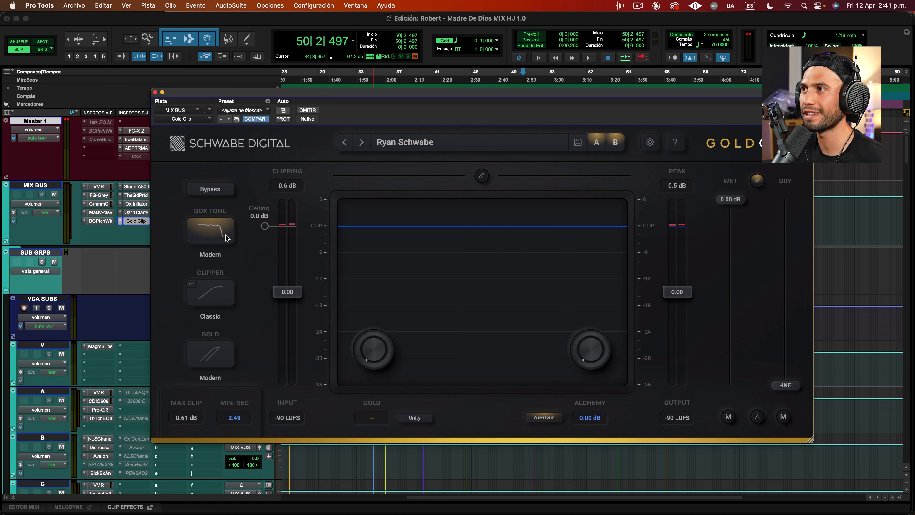
left_click(227, 237)
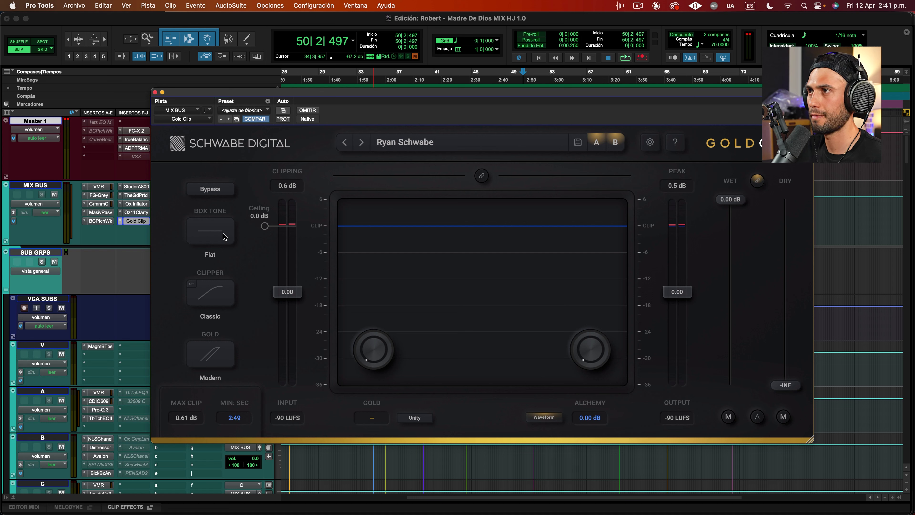
key("space")
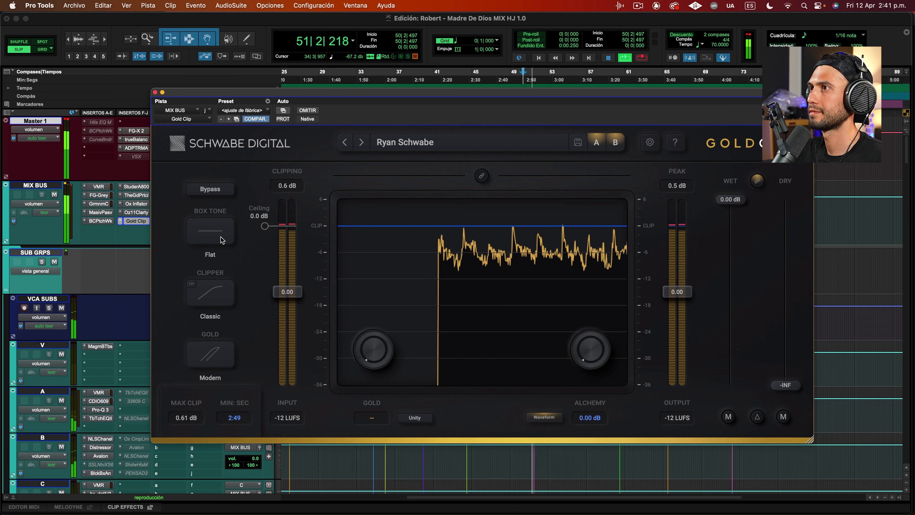
left_click(222, 239)
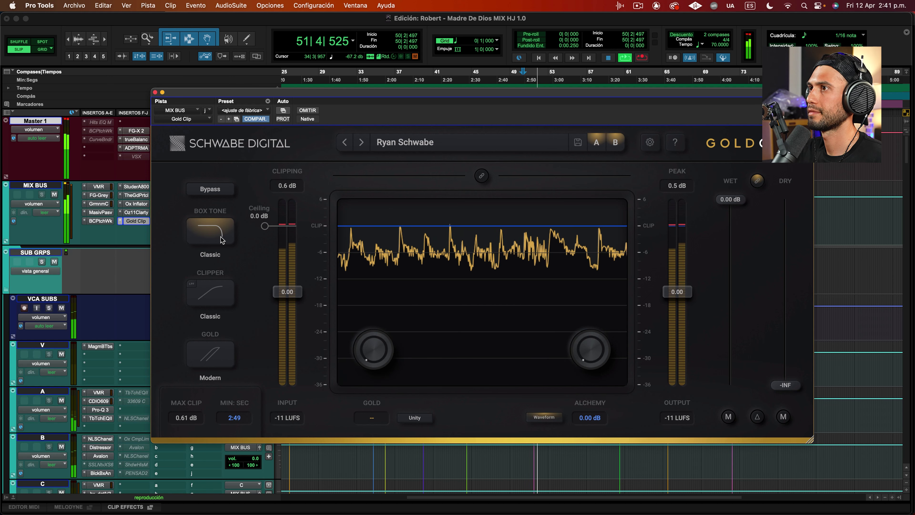
left_click(222, 240)
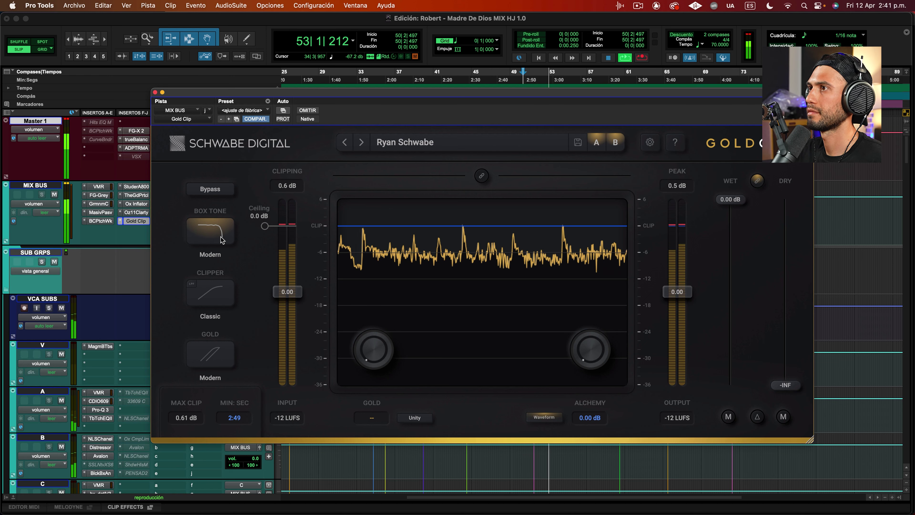
left_click(222, 239)
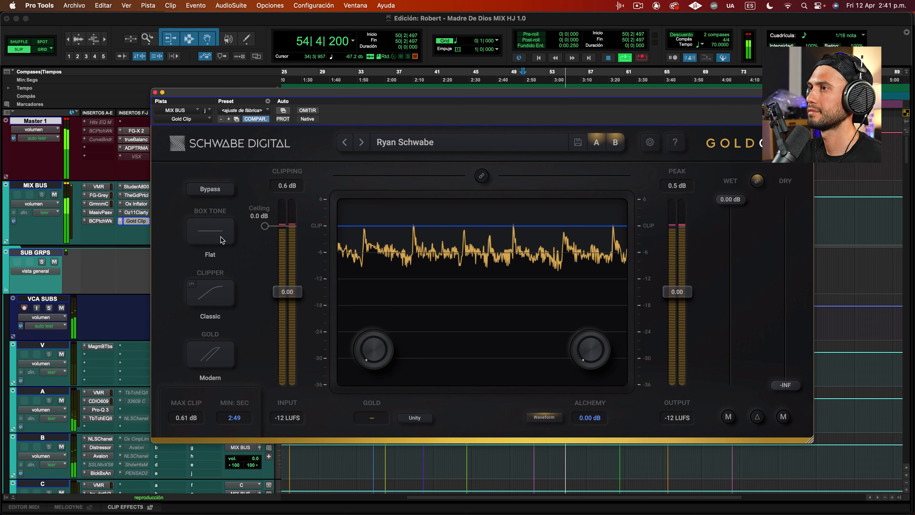
left_click(222, 239)
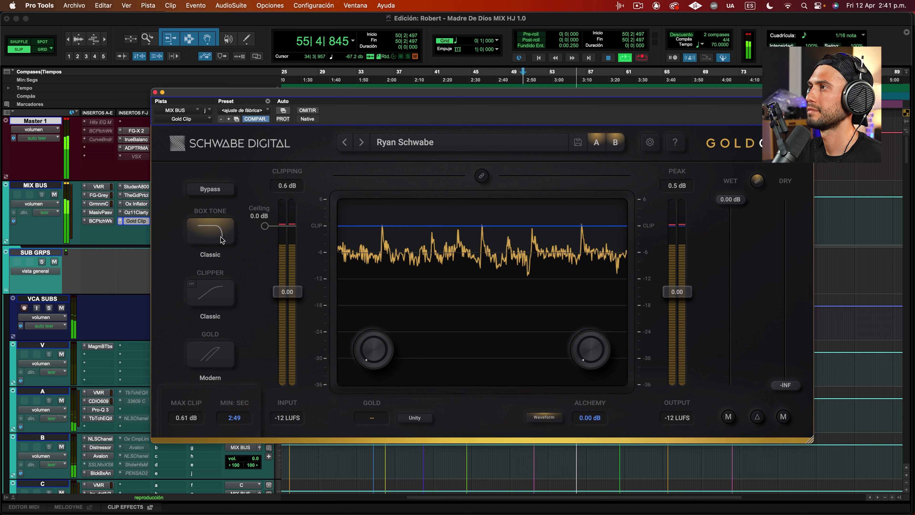
left_click(221, 240)
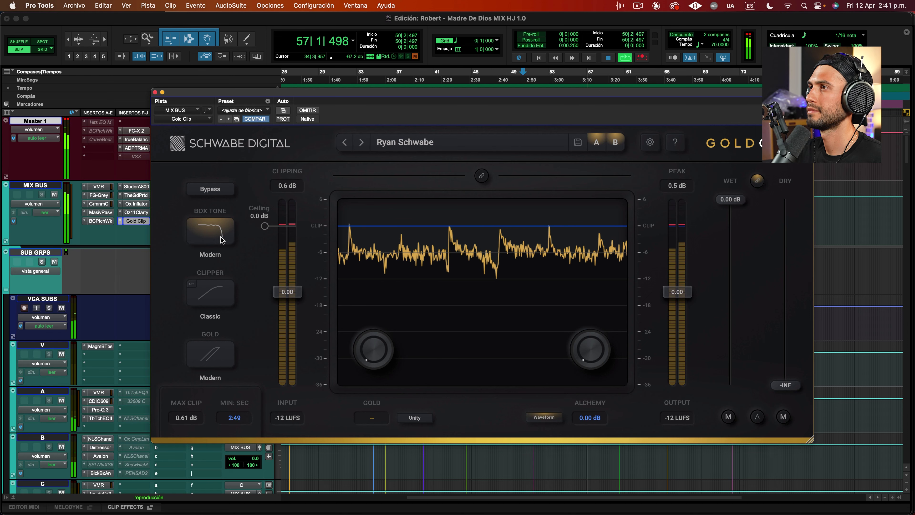
left_click(222, 239)
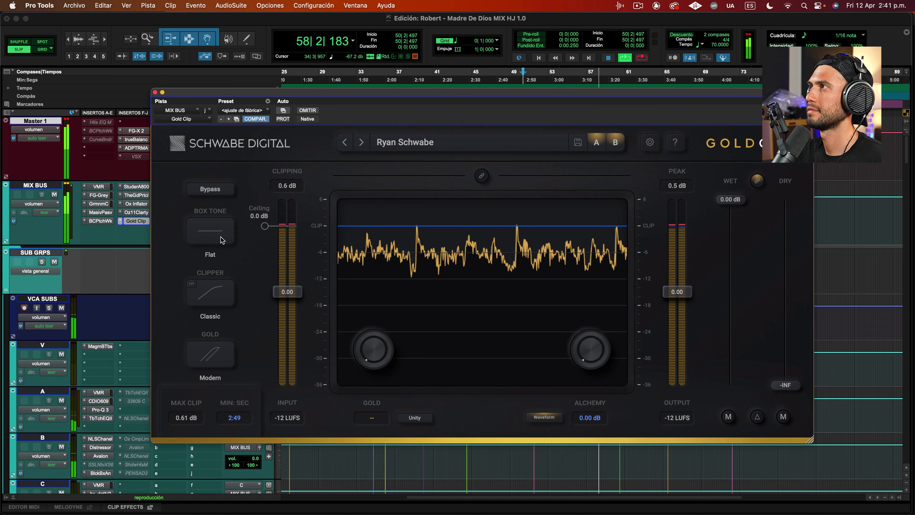
left_click(222, 240)
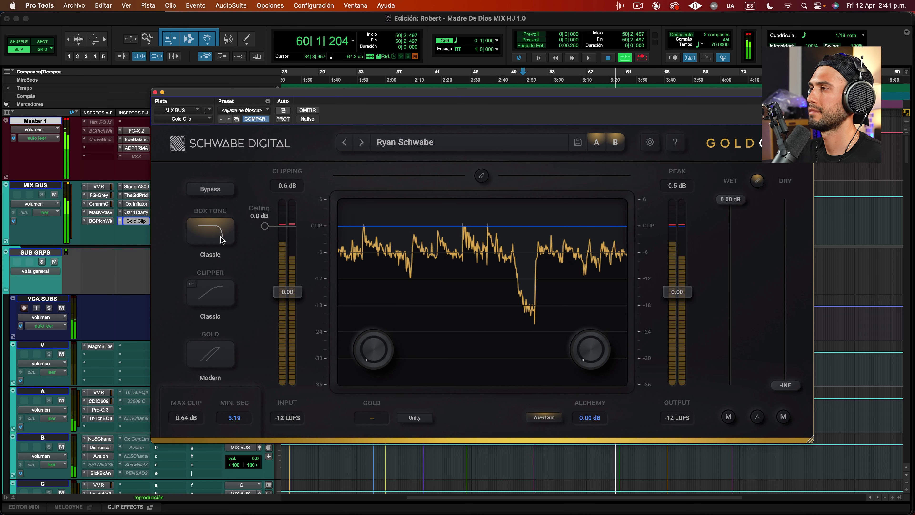
left_click(222, 240)
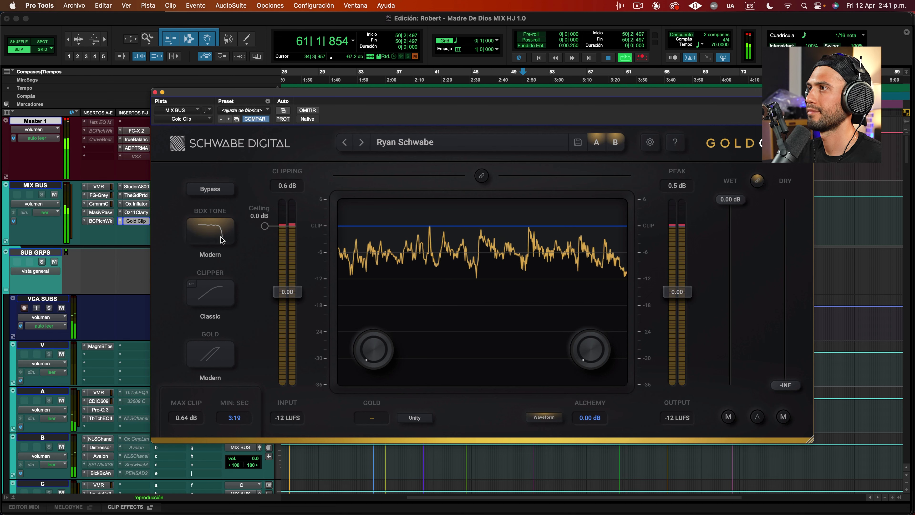
left_click(221, 239)
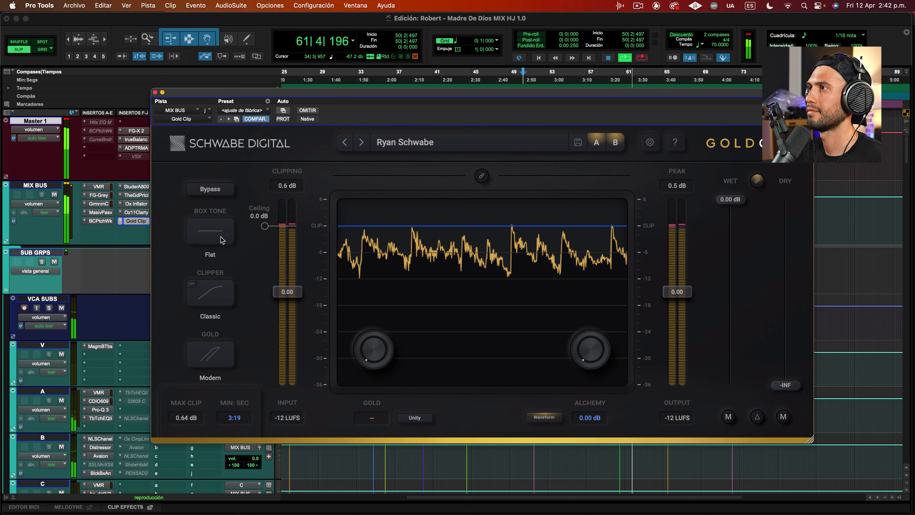
left_click(222, 239)
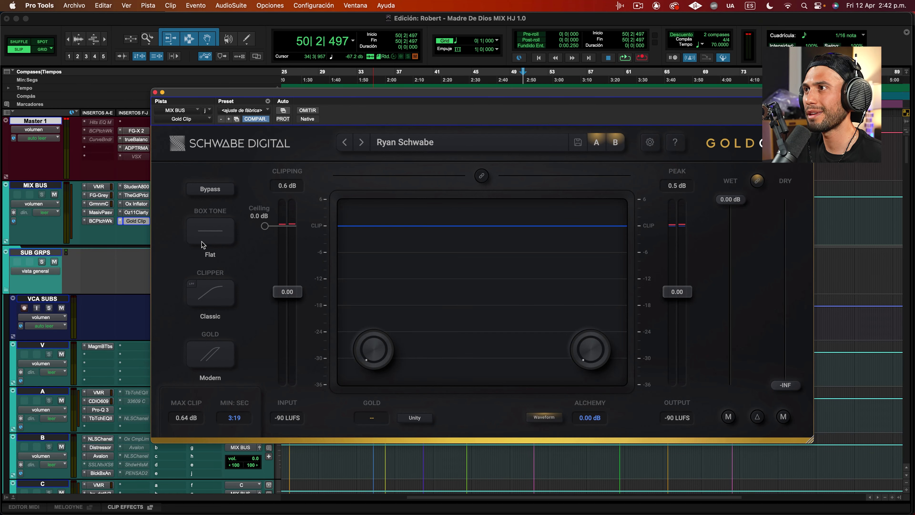
Compare the Flat and Modern Box Tones during playback, keep Modern, and set the Clipper to Modern as well.
left_click(202, 242)
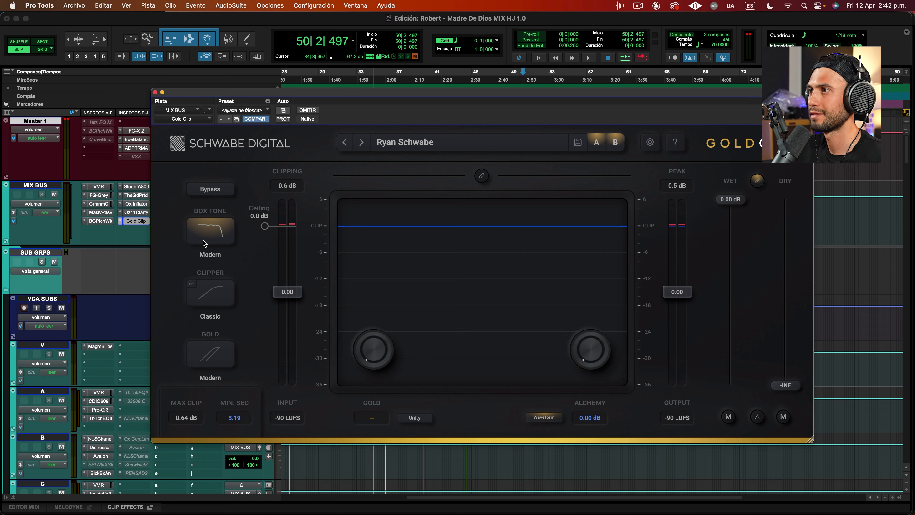
key("space")
left_click(212, 239)
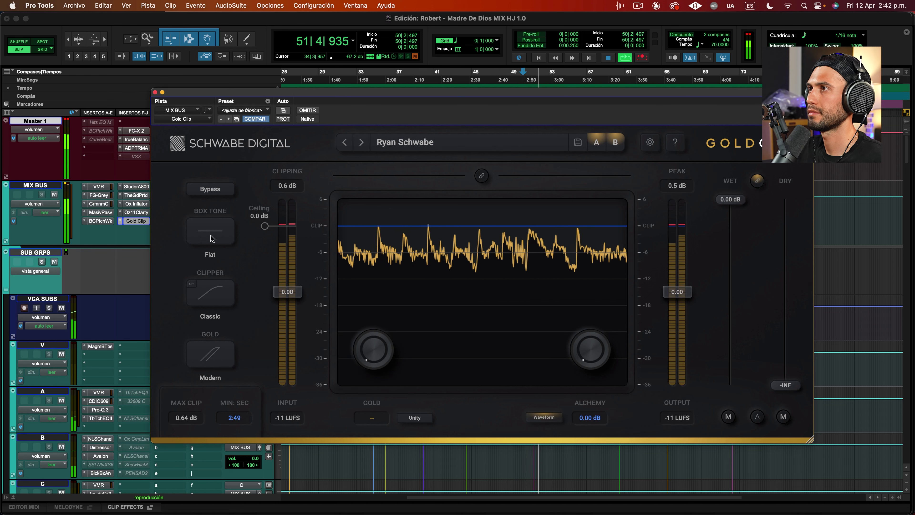
left_click(211, 237)
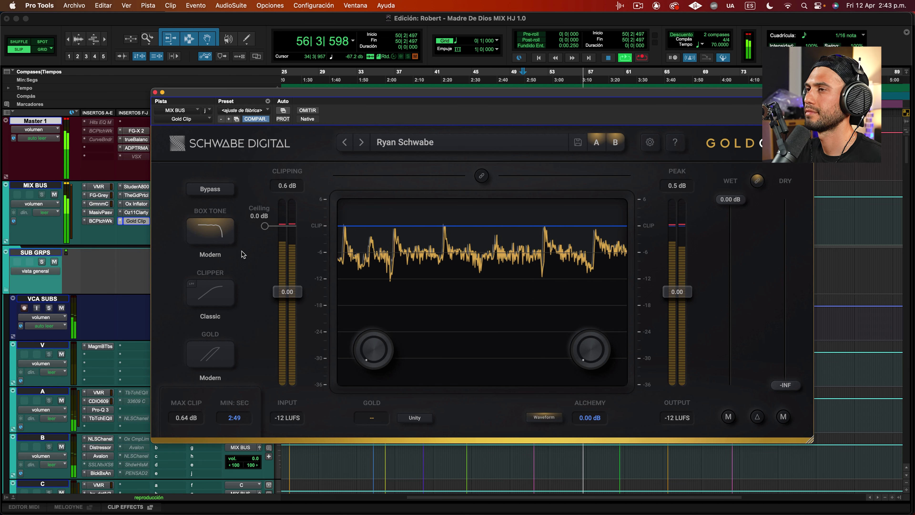
key("space")
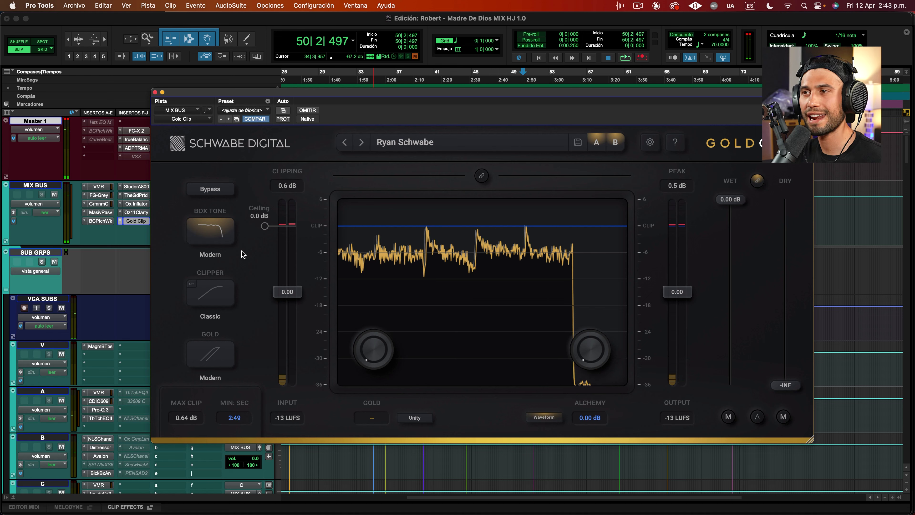
left_click(223, 302)
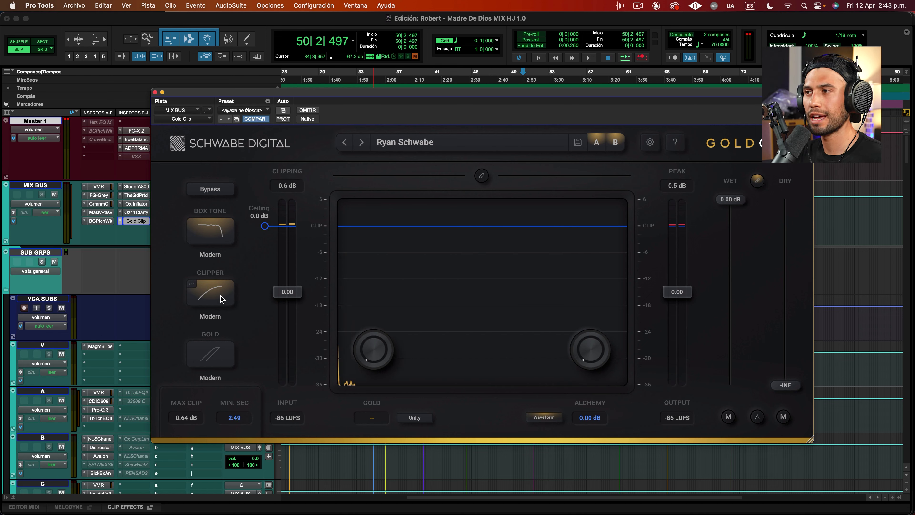
Switch to Chrome and find the Clipper section of the GoldClip manual, highlighting the Modern and Classic knee descriptions.
key("super+Tab")
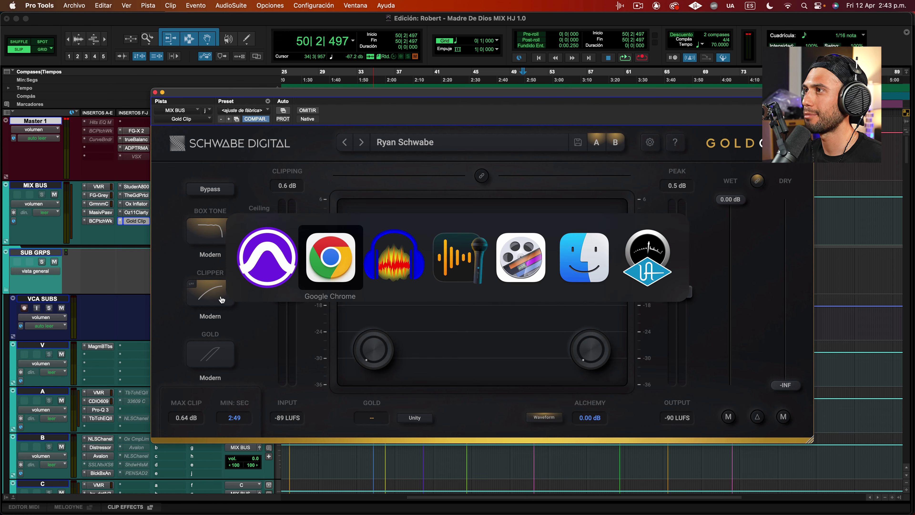
scroll(378, 276, "up", 5)
scroll(377, 276, "down", 15)
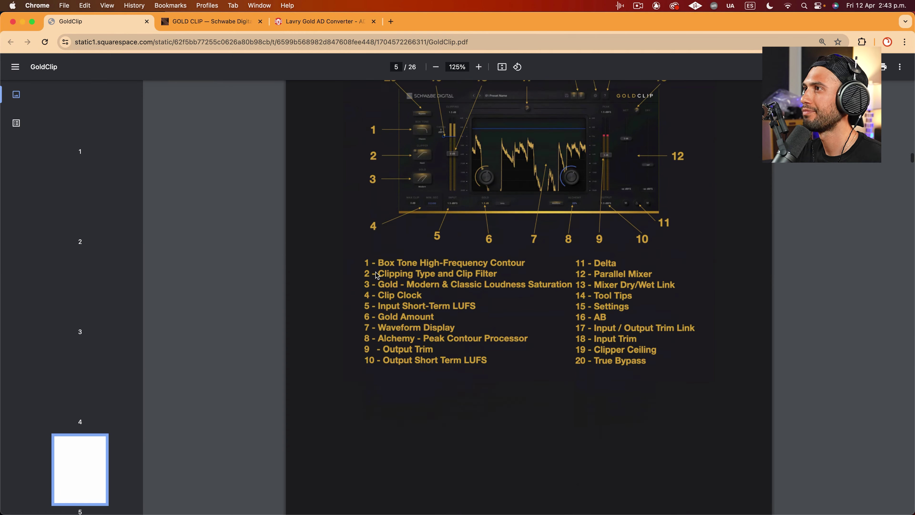
scroll(396, 226, "up", 1)
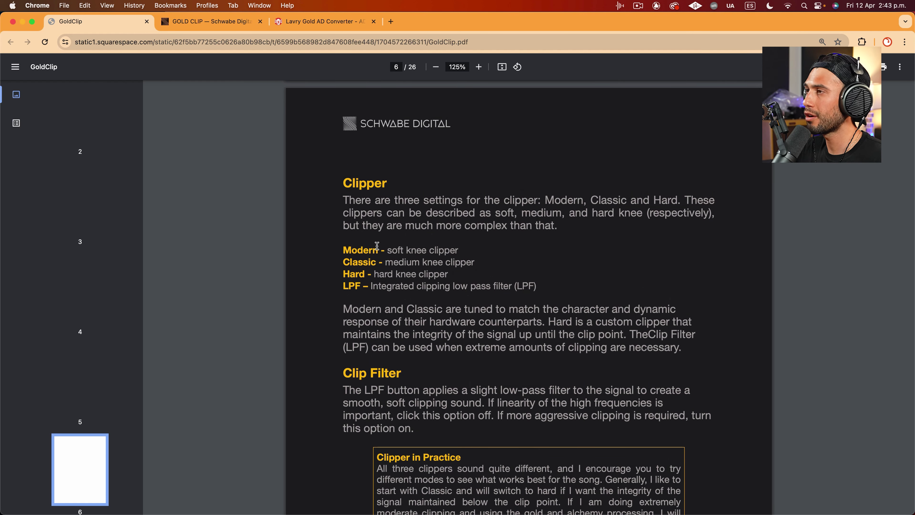
left_click_drag(386, 249, 454, 250)
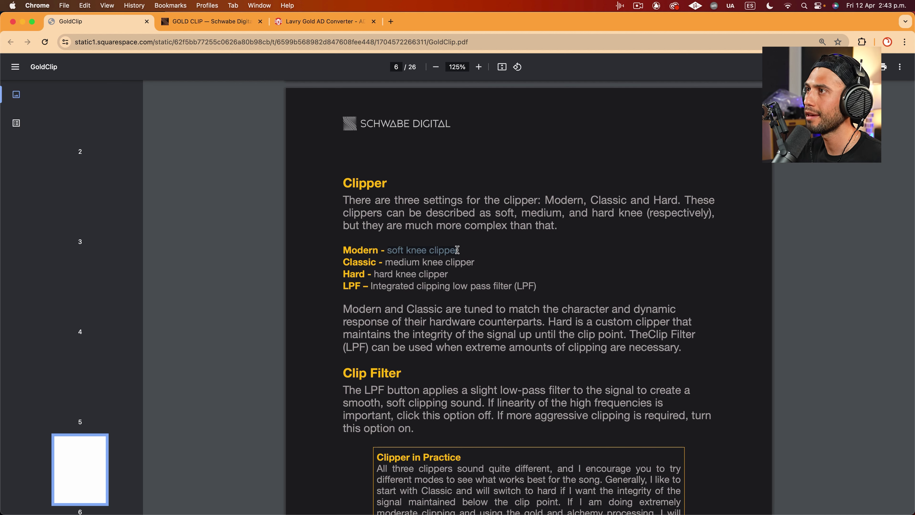
left_click_drag(386, 262, 476, 265)
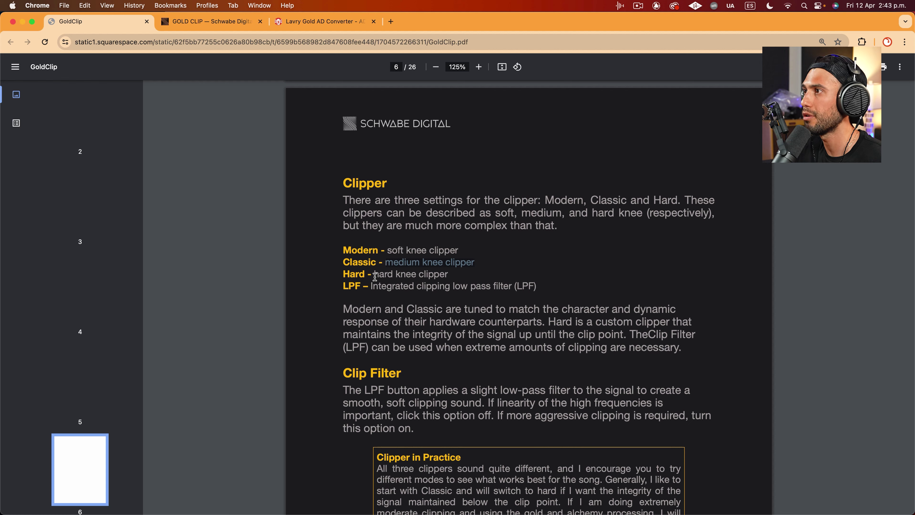
Read how the manual explains the Modern, Classic and Hard clippers and the Clip Filter, highlighting the key passages.
scroll(401, 291, "down", 1)
left_click_drag(344, 284, 668, 284)
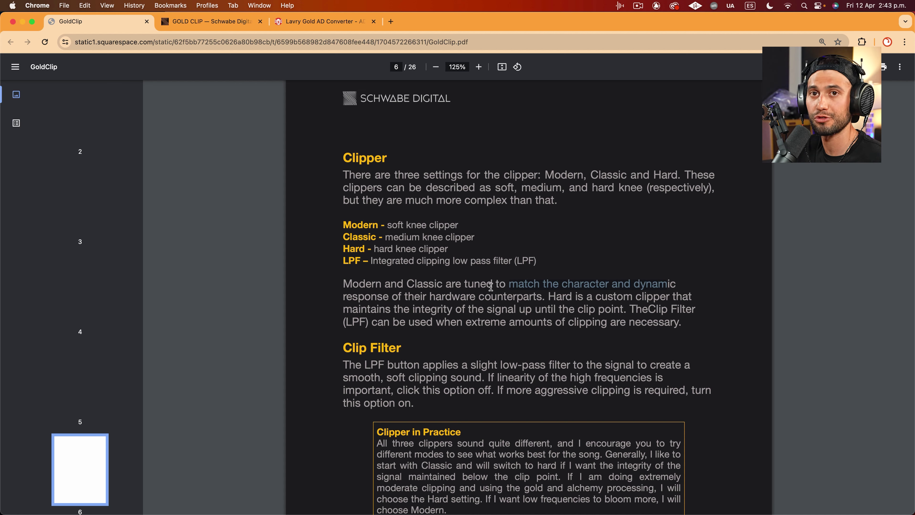
left_click_drag(364, 290, 510, 300)
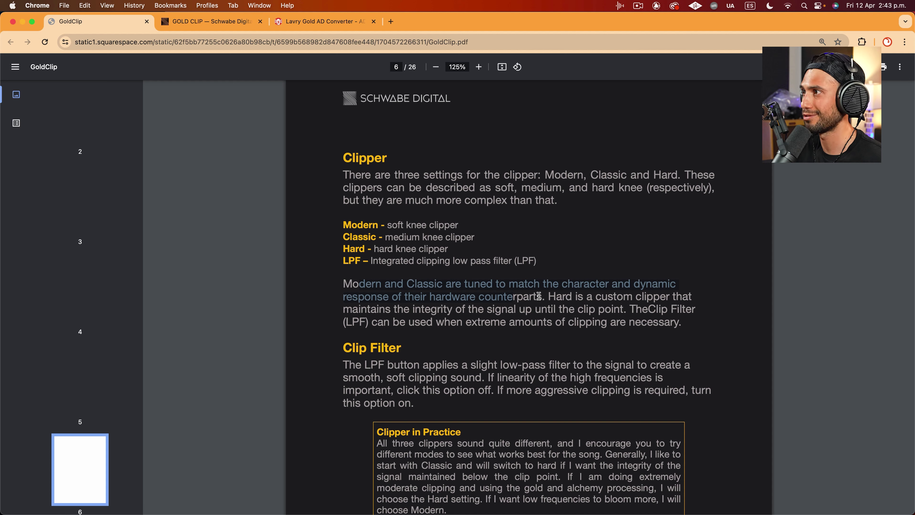
left_click_drag(547, 298, 703, 310)
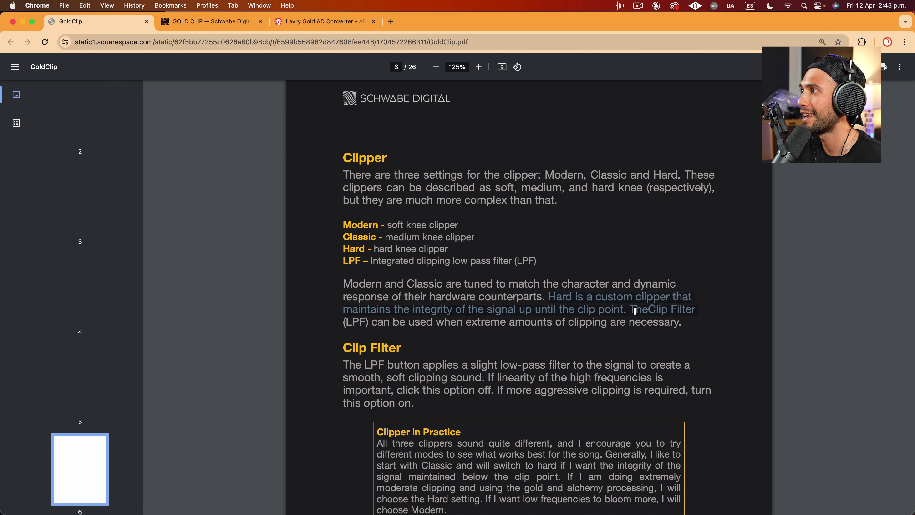
left_click(522, 312)
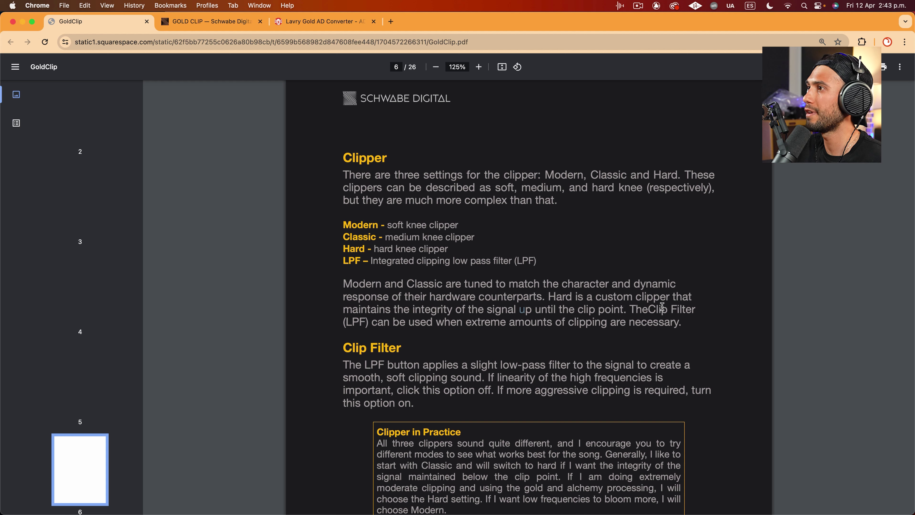
left_click_drag(483, 325, 648, 320)
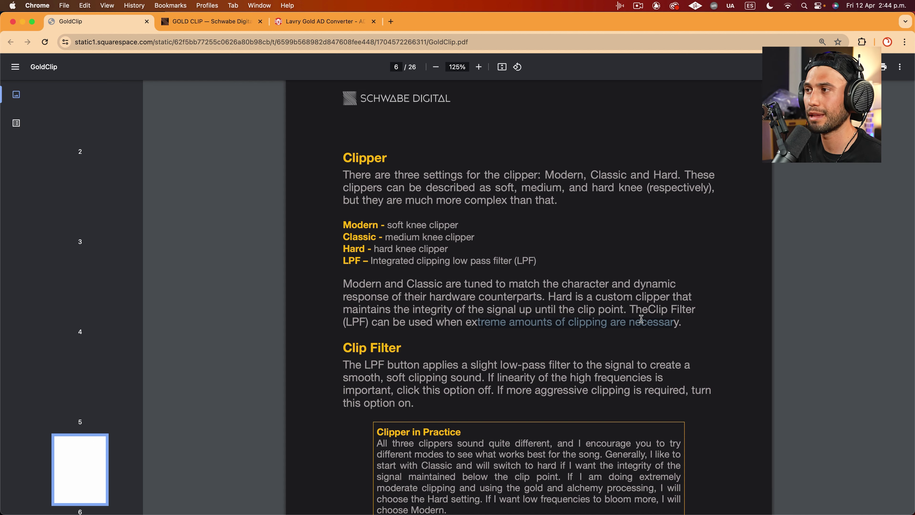
scroll(617, 358, "down", 1)
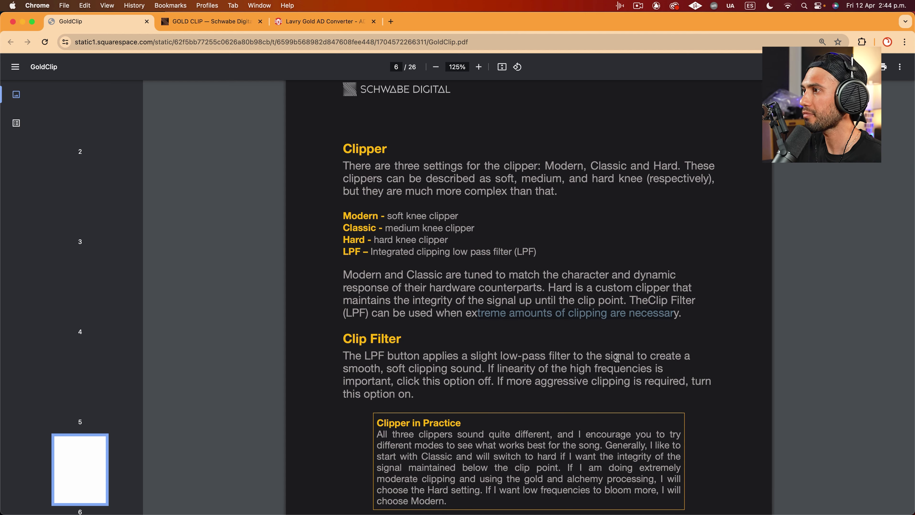
scroll(617, 357, "down", 5)
Switch back to Pro Tools, lower Gold Clip's ceiling to -1.0 dB during playback, and move its window clear of the MIX BUS inserts.
mouse_move(530, 503)
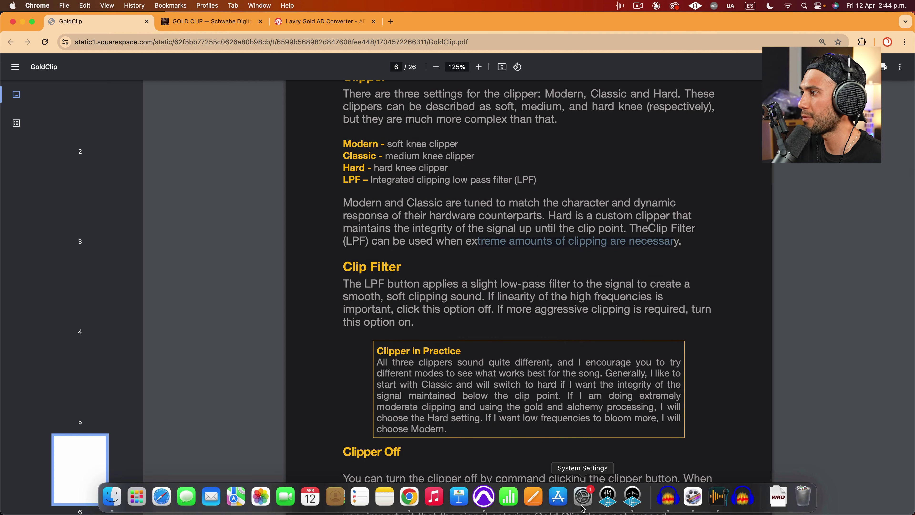
left_click(483, 502)
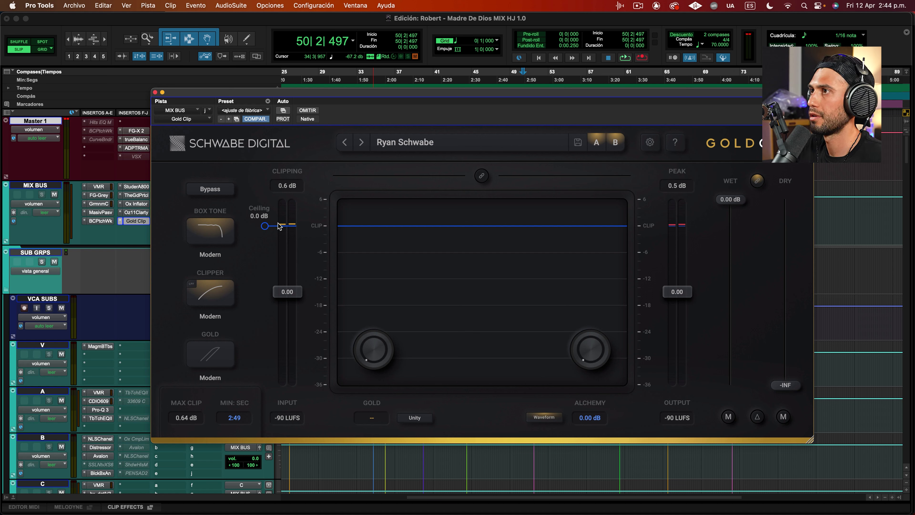
key("space")
left_click_drag(266, 225, 268, 235)
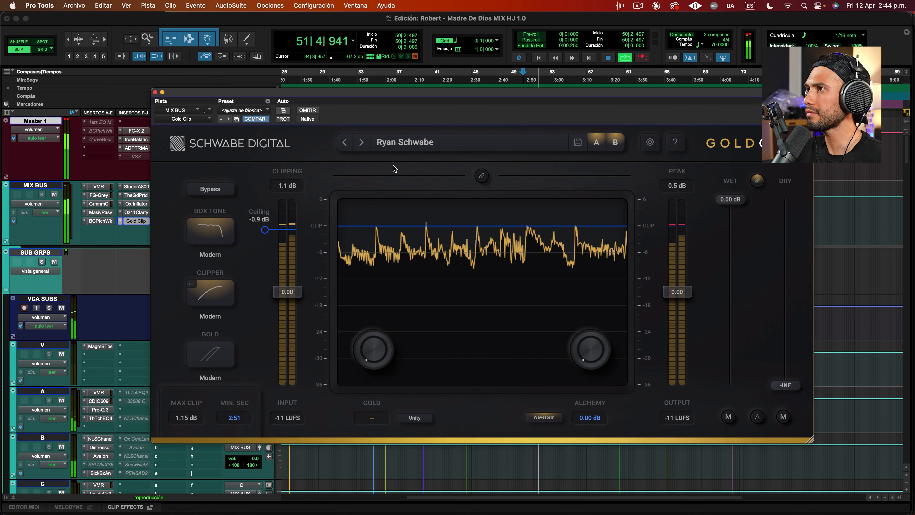
left_click_drag(264, 230, 264, 232)
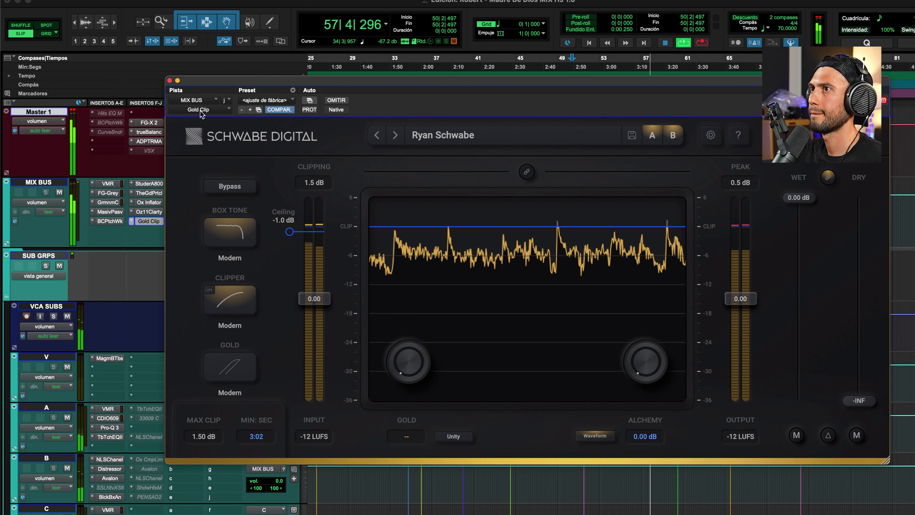
left_click_drag(237, 85, 302, 90)
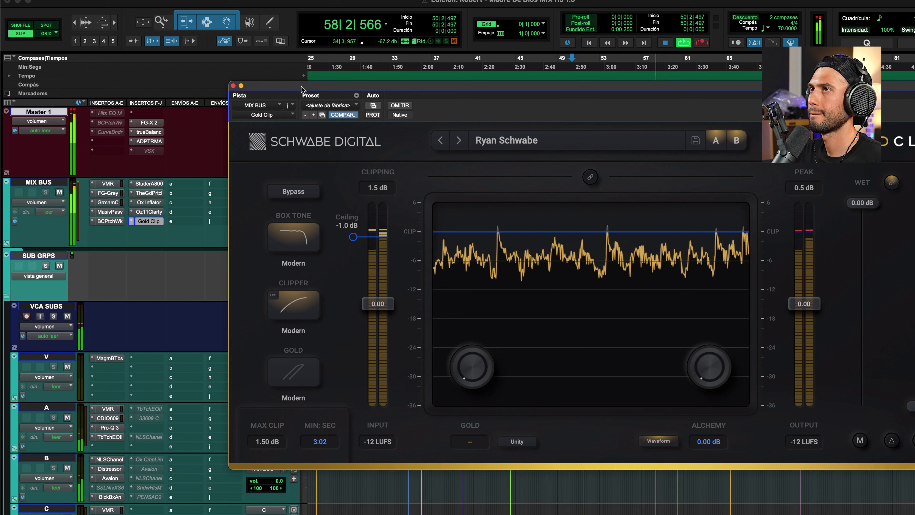
key("space")
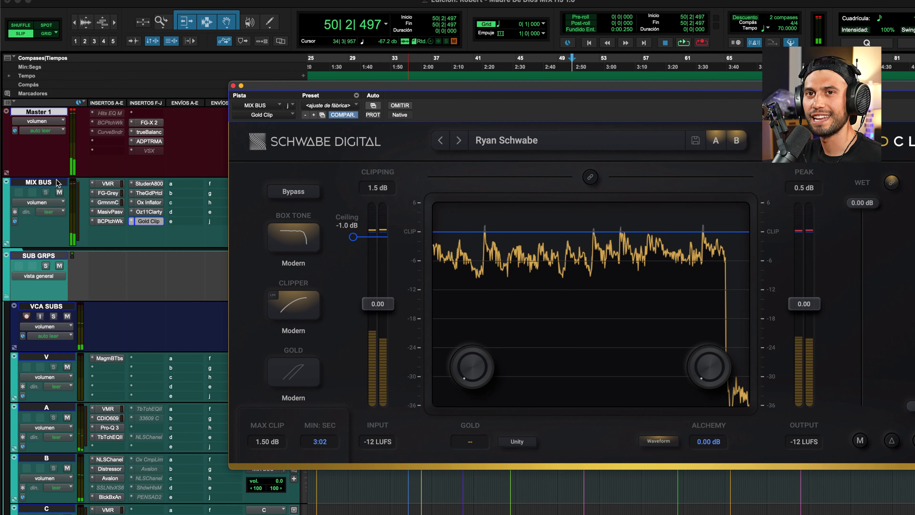
Shift the Gold Clip window aside, play the mix, and switch the Clipper back on to compare it against the unclipped signal.
left_click_drag(288, 90, 236, 90)
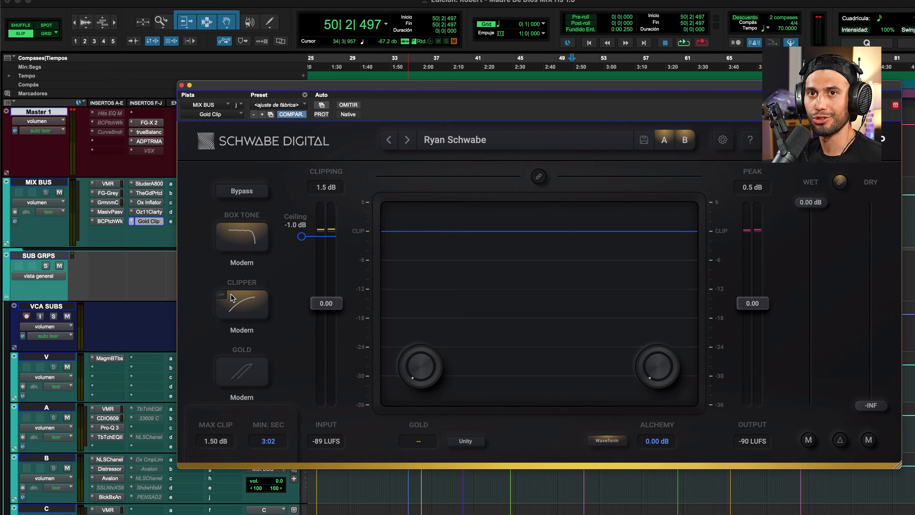
key("space")
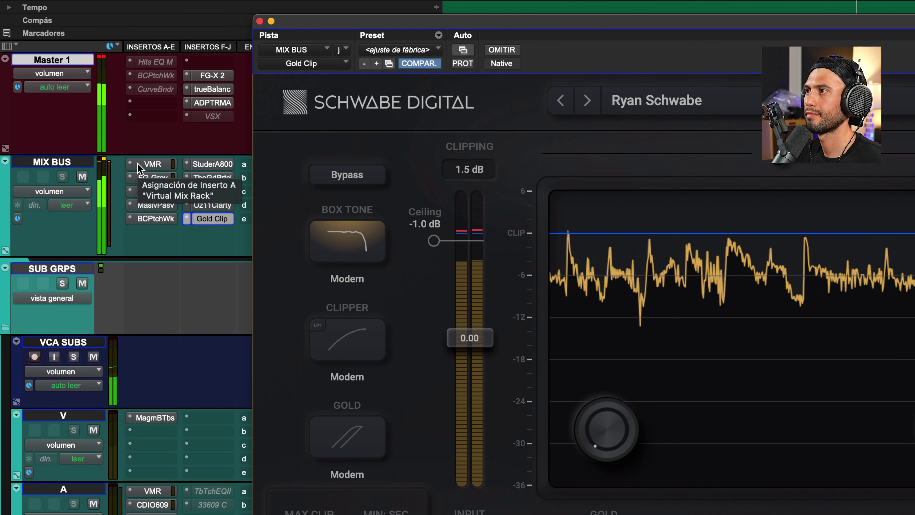
left_click(353, 336)
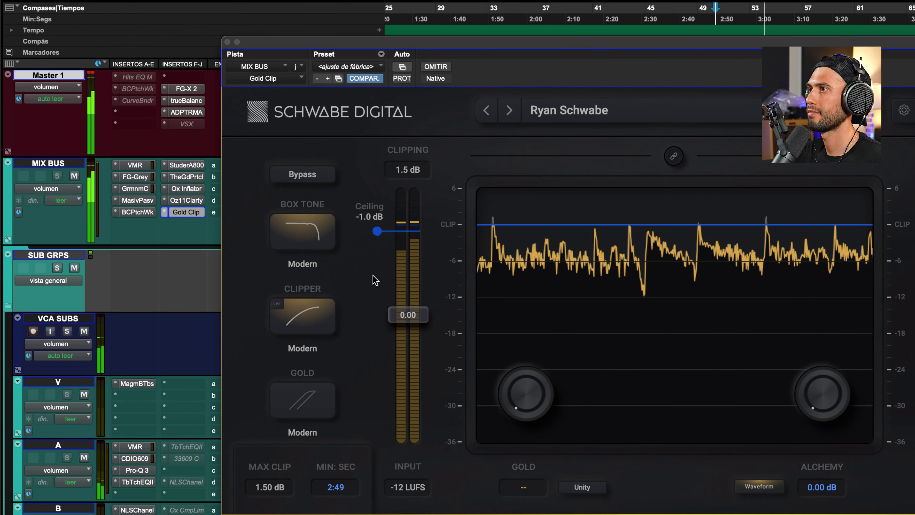
Compare the Hard, Classic and Modern Clipper modes during playback, ending on Modern.
left_click(305, 320)
left_click_drag(459, 44, 367, 33)
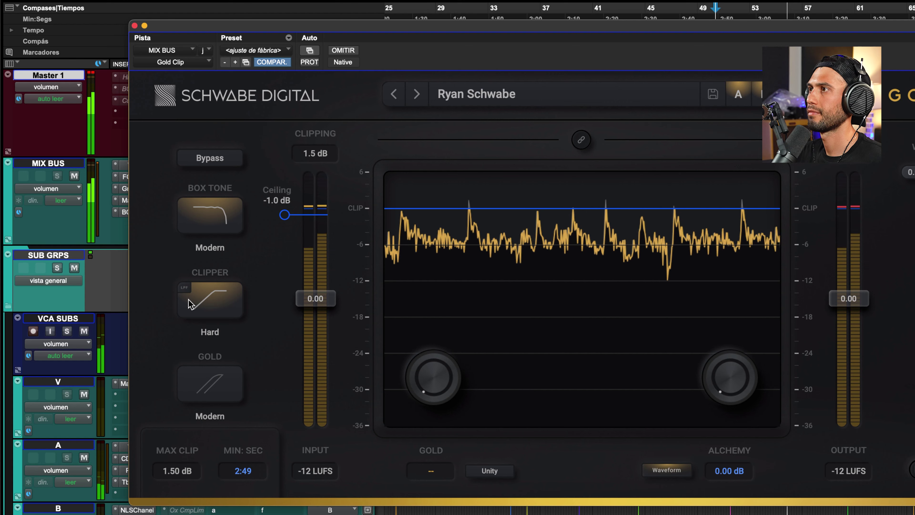
left_click(220, 307)
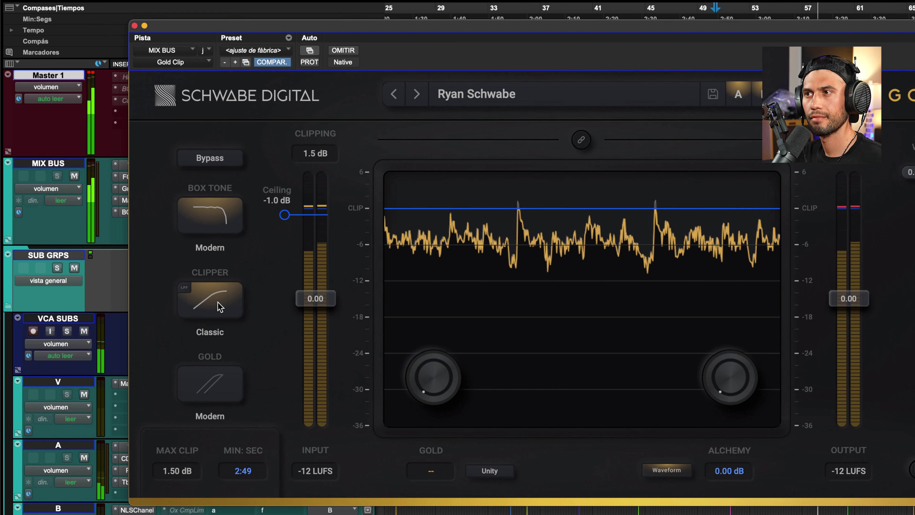
left_click(220, 306)
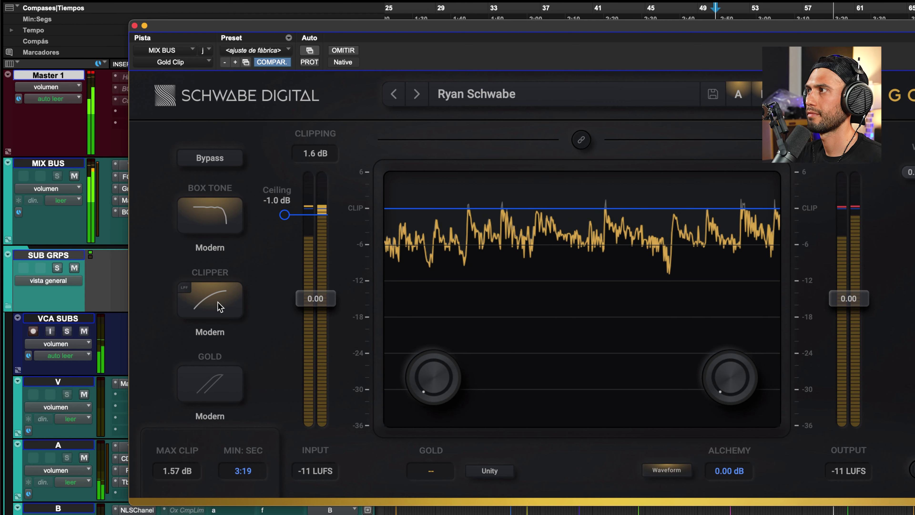
left_click(220, 306)
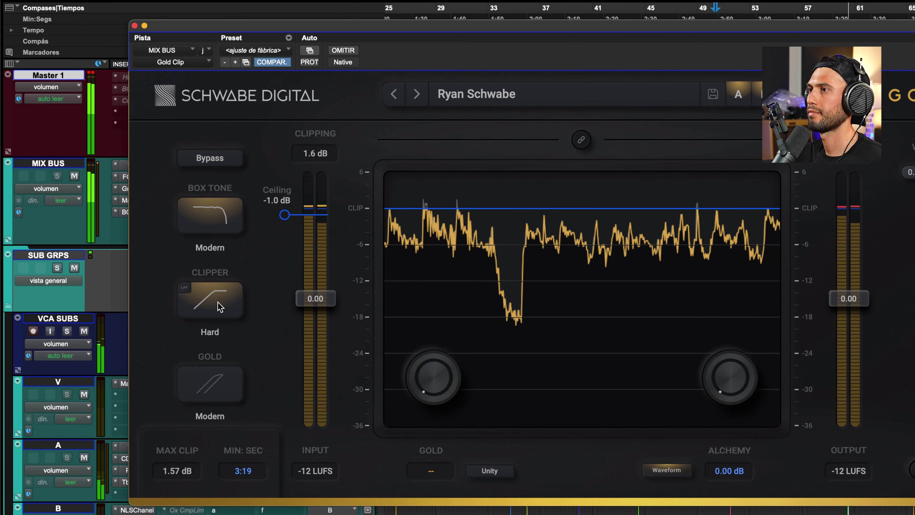
left_click(220, 306)
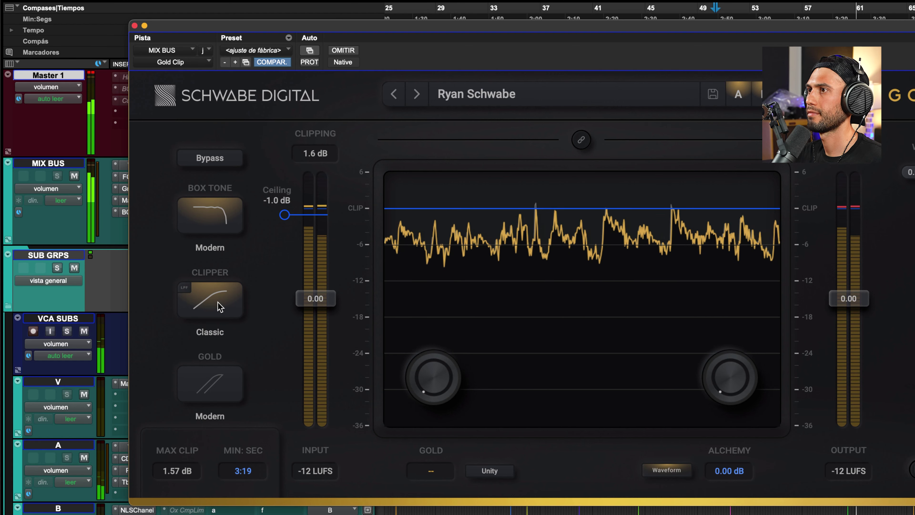
left_click(220, 307)
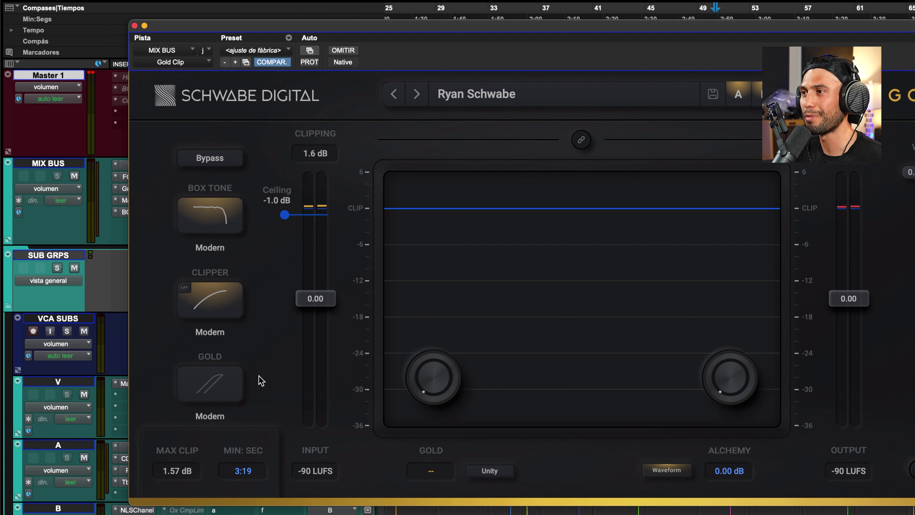
Turn on Gold processing in Modern mode and raise the Gold amount to 2.50 dB.
left_click(226, 392)
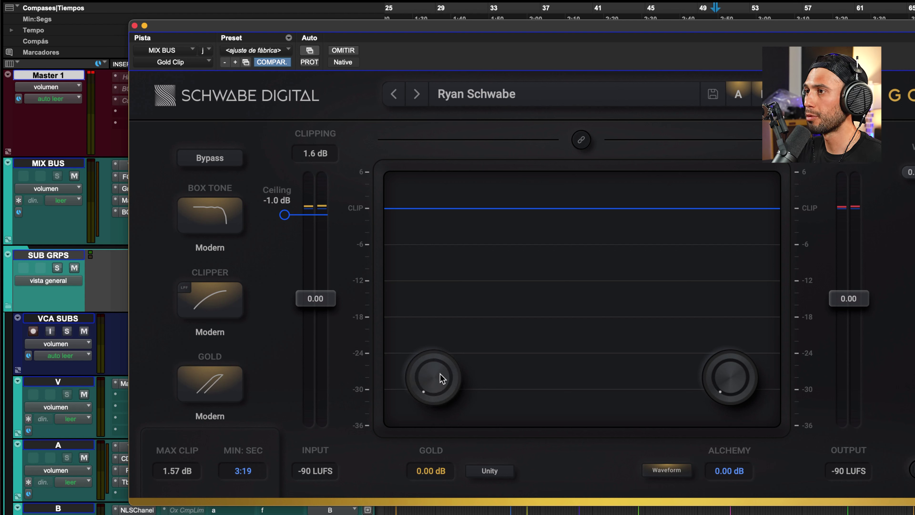
left_click(206, 393)
left_click(206, 392)
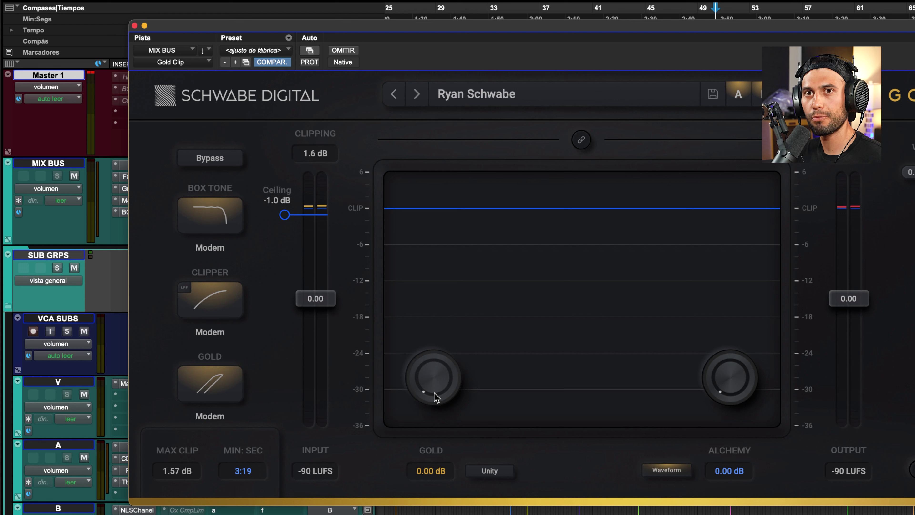
left_click_drag(434, 392, 443, 235)
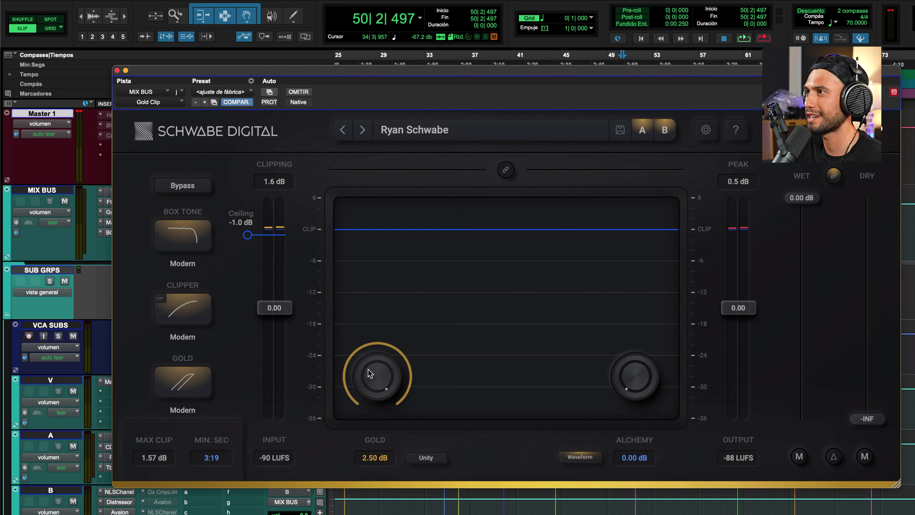
Switch to Chrome and find the Gold section of the GoldClip manual, highlighting how it differs from a compressor with attack and release times.
key("super+Tab")
scroll(508, 384, "down", 5)
scroll(508, 385, "down", 15)
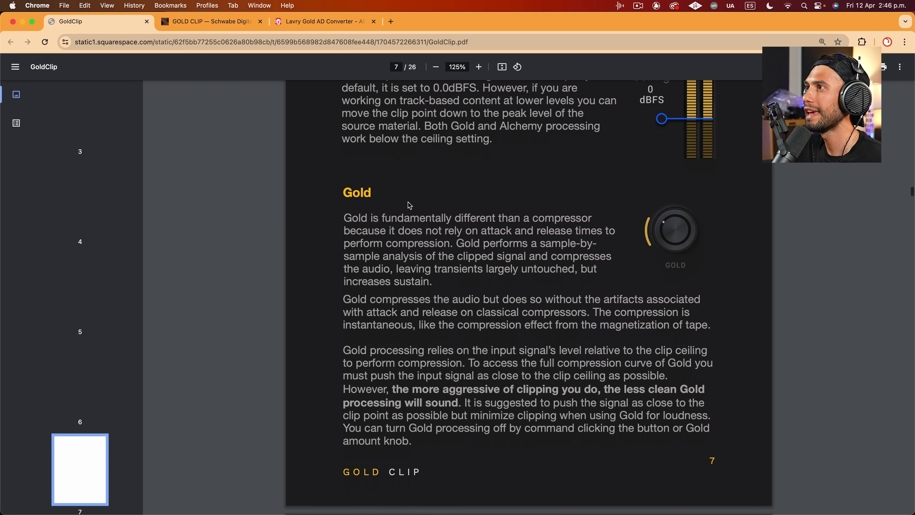
left_click_drag(359, 215, 473, 222)
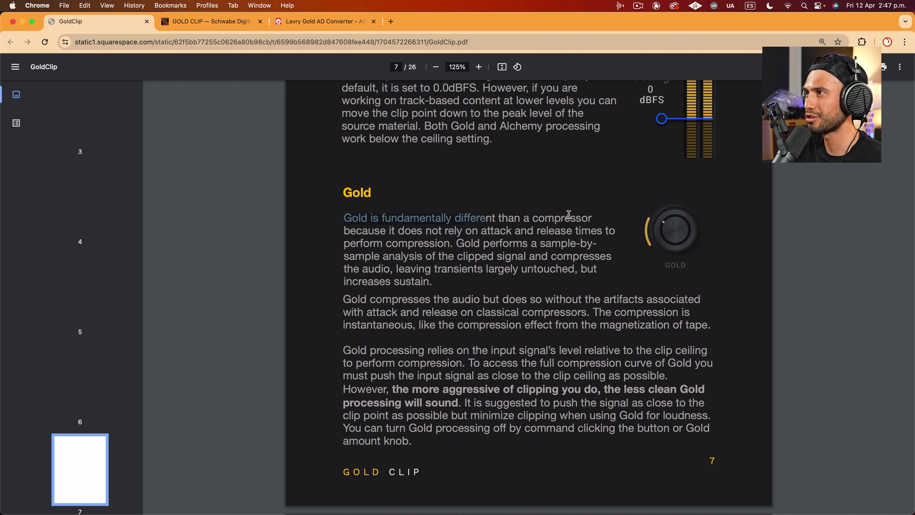
scroll(396, 231, "up", 2)
left_click_drag(401, 265, 597, 266)
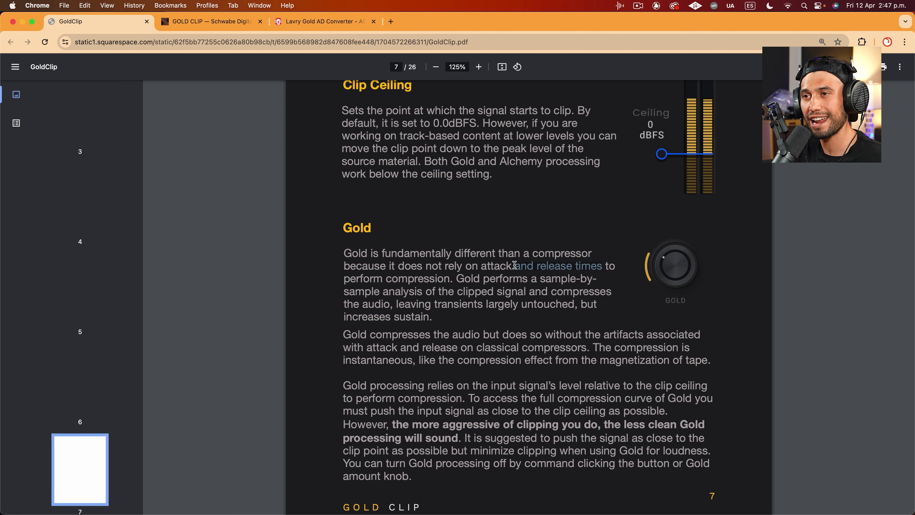
Read how Gold processes the clipped signal, highlighting the passages on sample-by-sample analysis, transients, compression artifacts and tape-like instantaneous compression.
left_click_drag(457, 280, 590, 280)
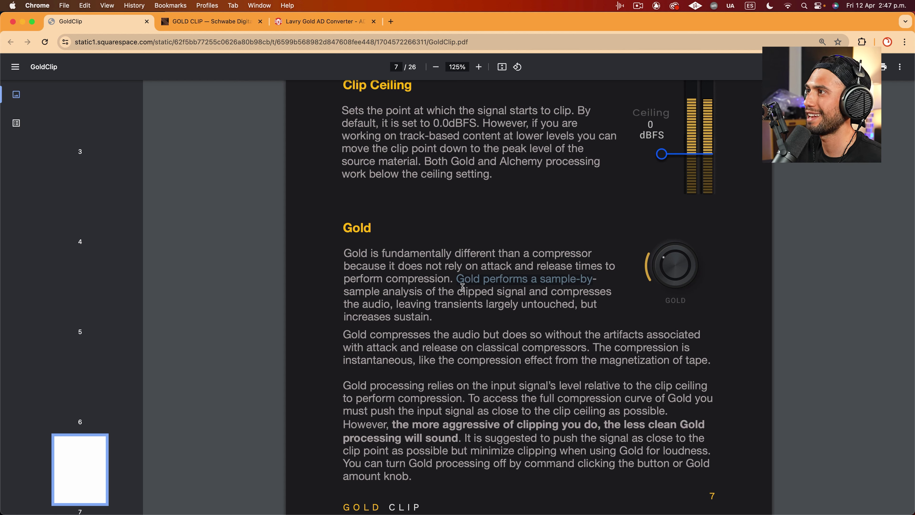
left_click_drag(466, 292, 586, 295)
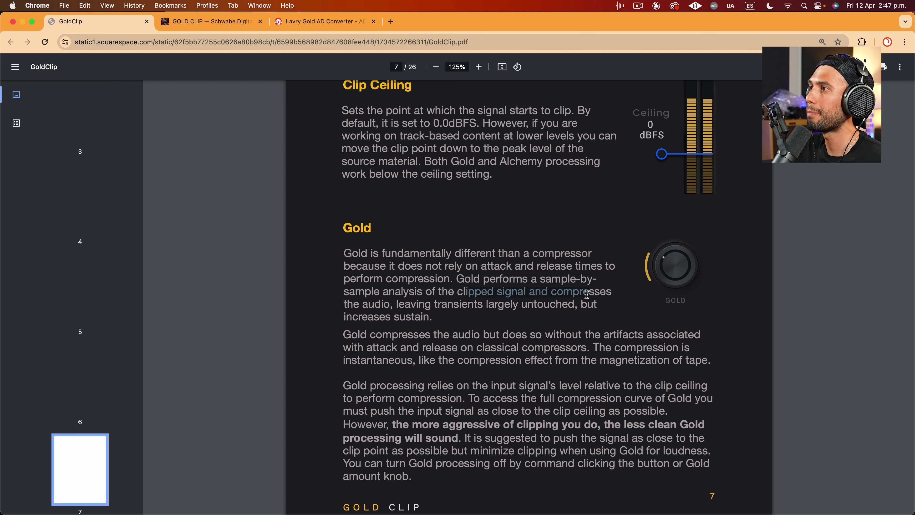
left_click_drag(397, 307, 520, 307)
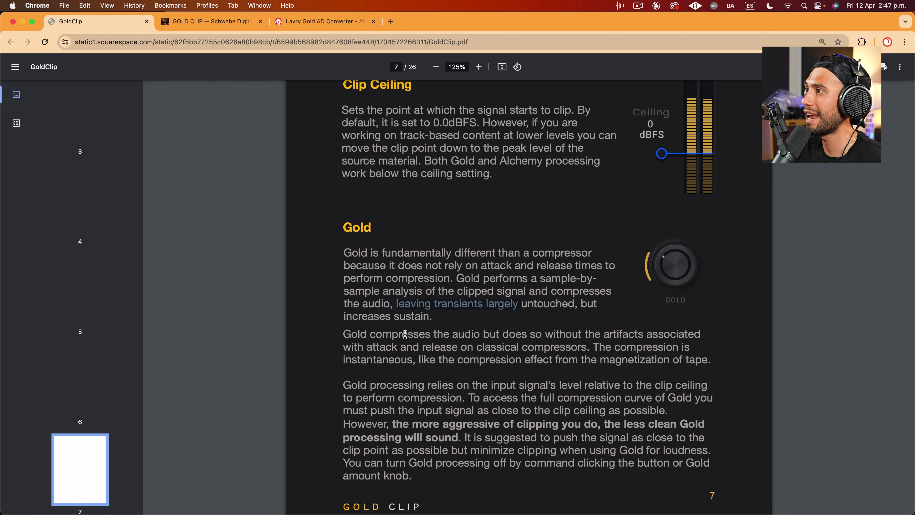
left_click_drag(439, 333, 722, 335)
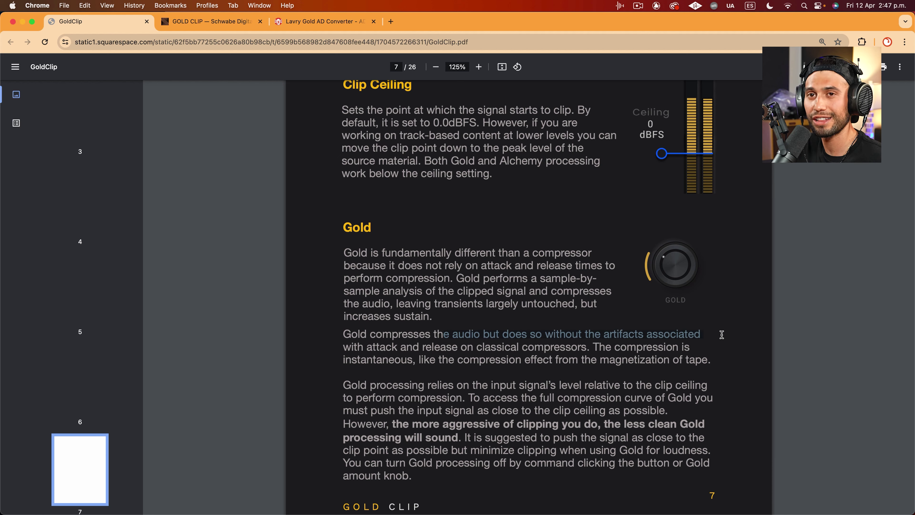
left_click_drag(397, 358, 507, 346)
left_click(559, 346)
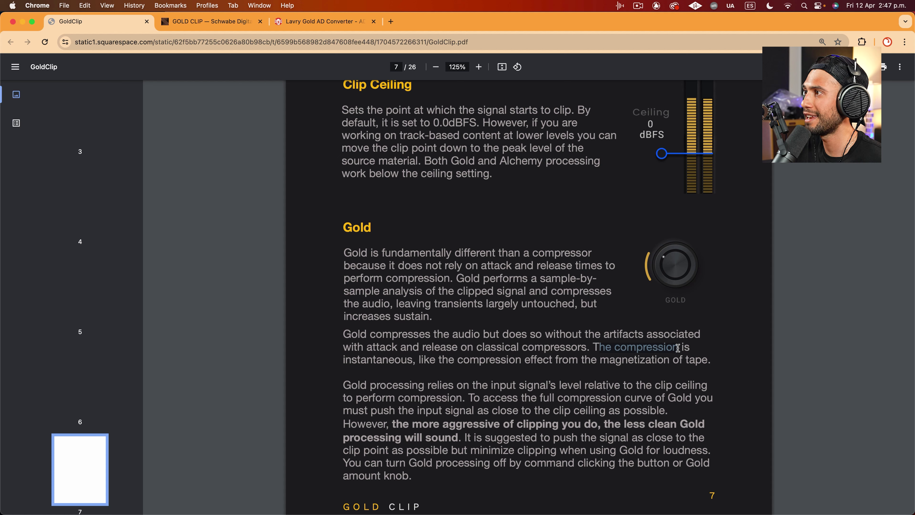
left_click_drag(678, 353, 678, 360)
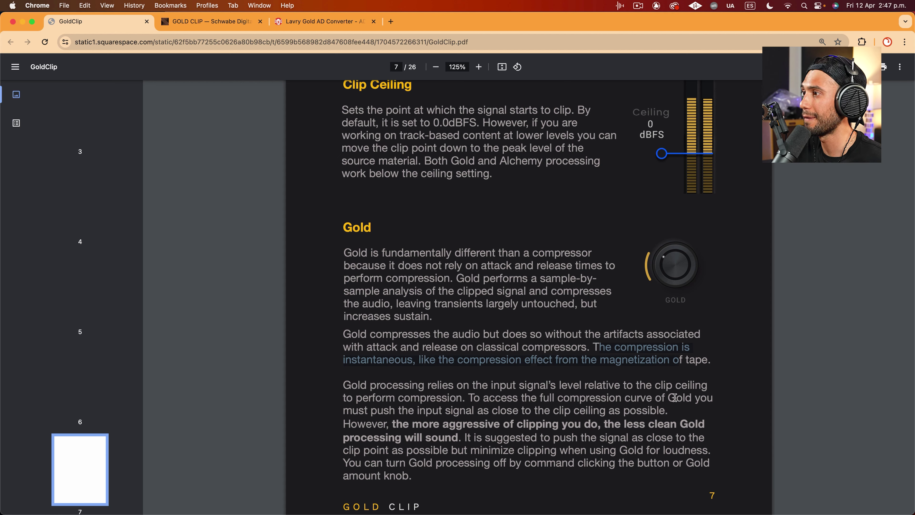
Switch back to Pro Tools, enable Unity for Gold, and reposition the plug-in window for playback.
left_click(484, 497)
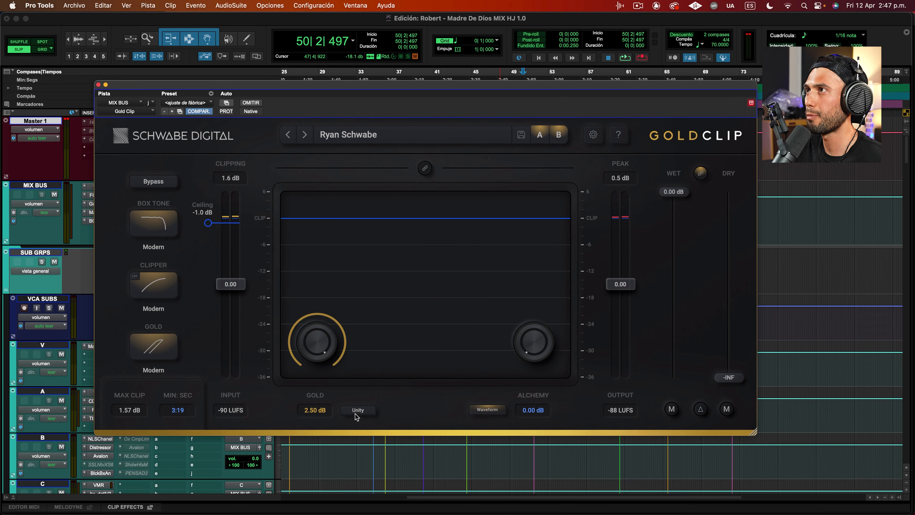
left_click_drag(326, 90, 332, 88)
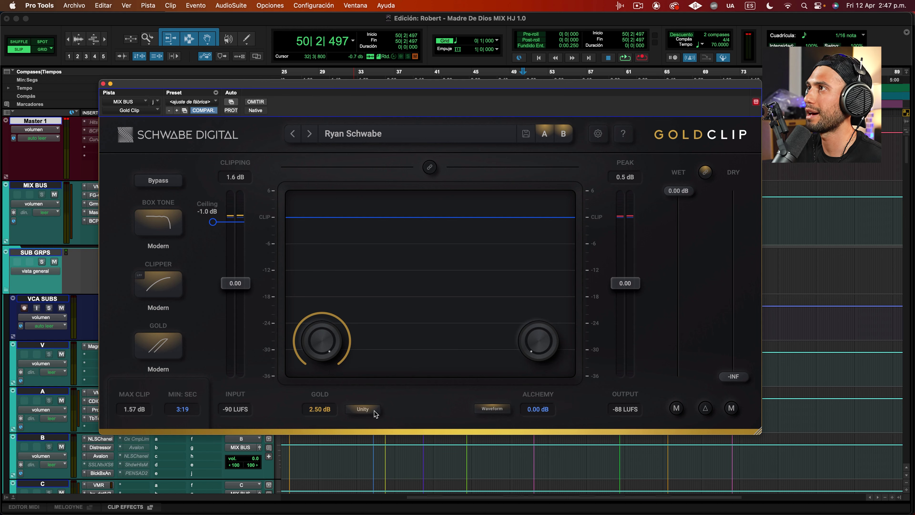
left_click_drag(444, 85, 485, 83)
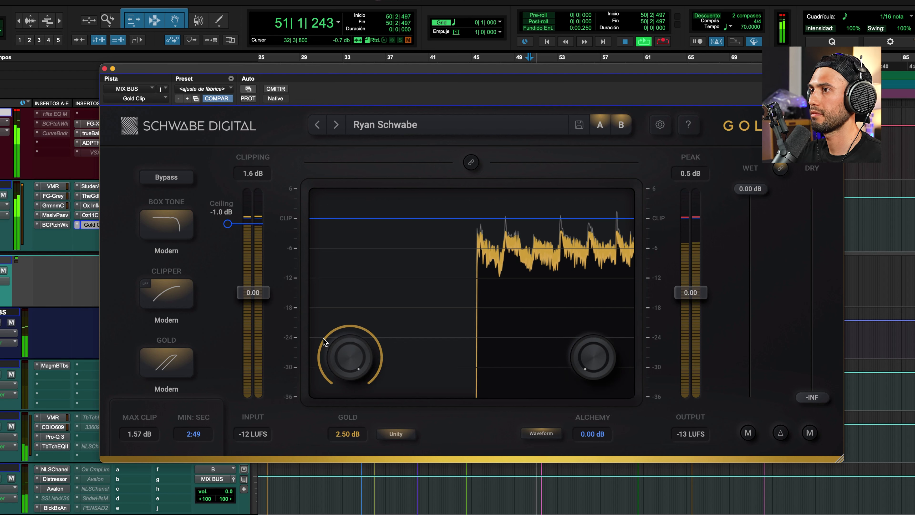
Compare the mix with Gold off and on at 2.50 dB during playback, leave Gold on, and stop playback.
left_click(161, 358)
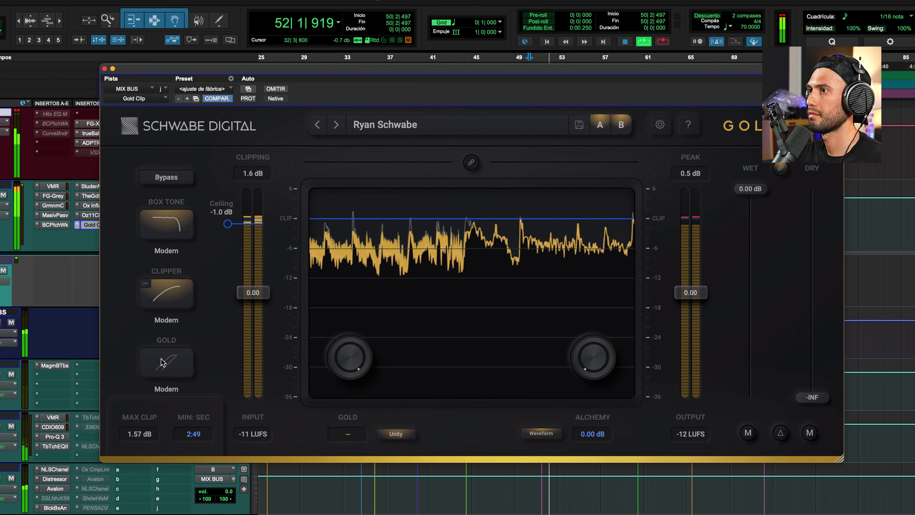
left_click(161, 361)
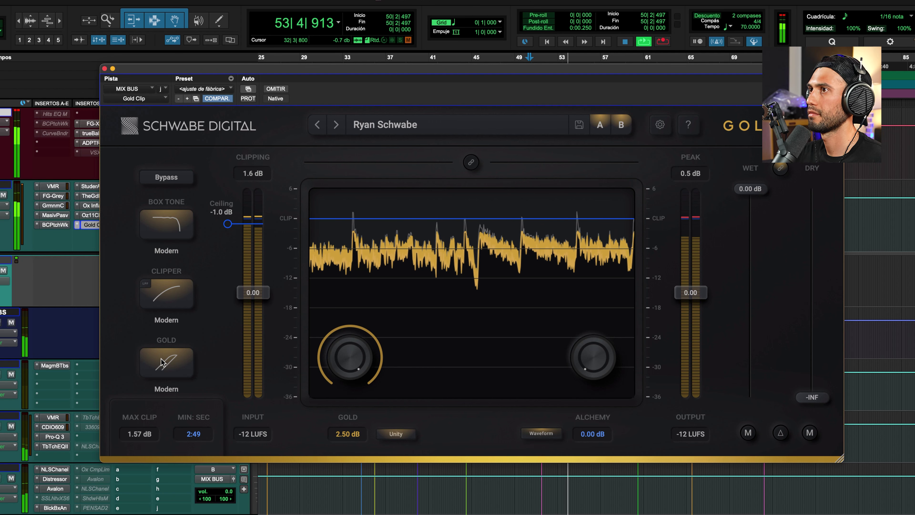
left_click(161, 362)
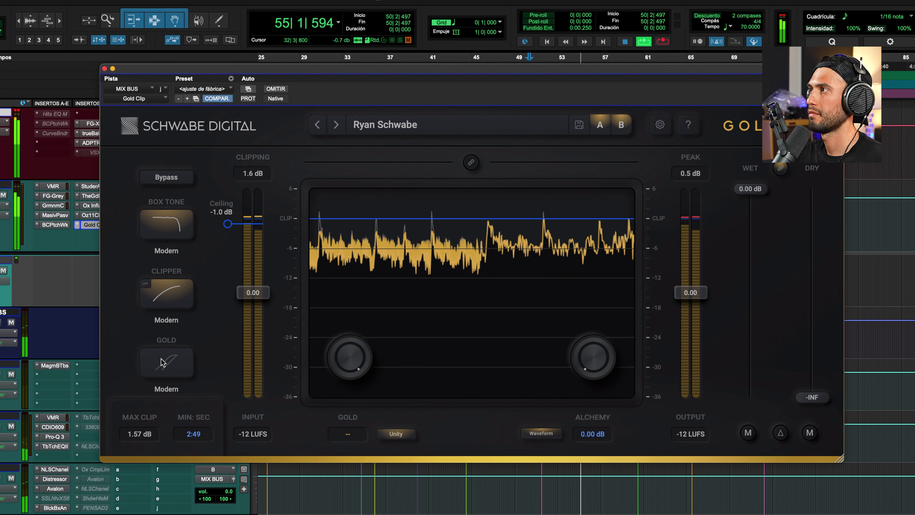
left_click(162, 362)
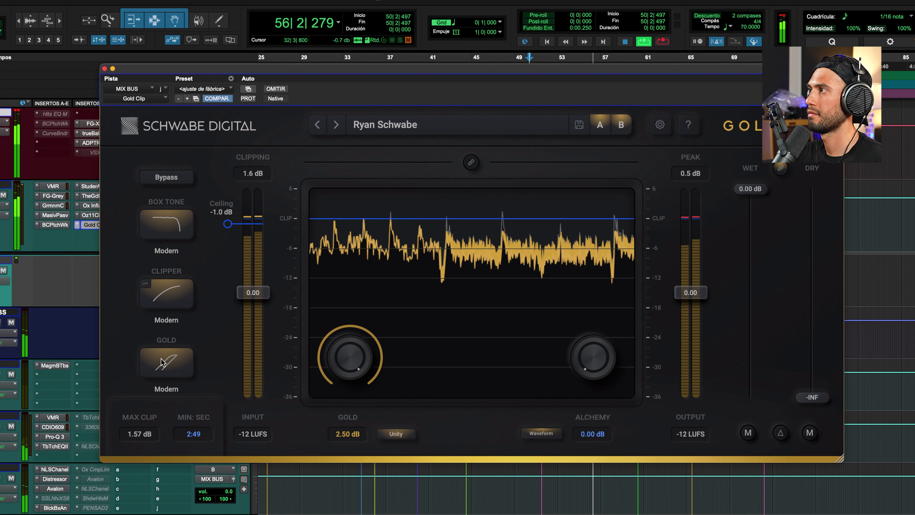
left_click(161, 361)
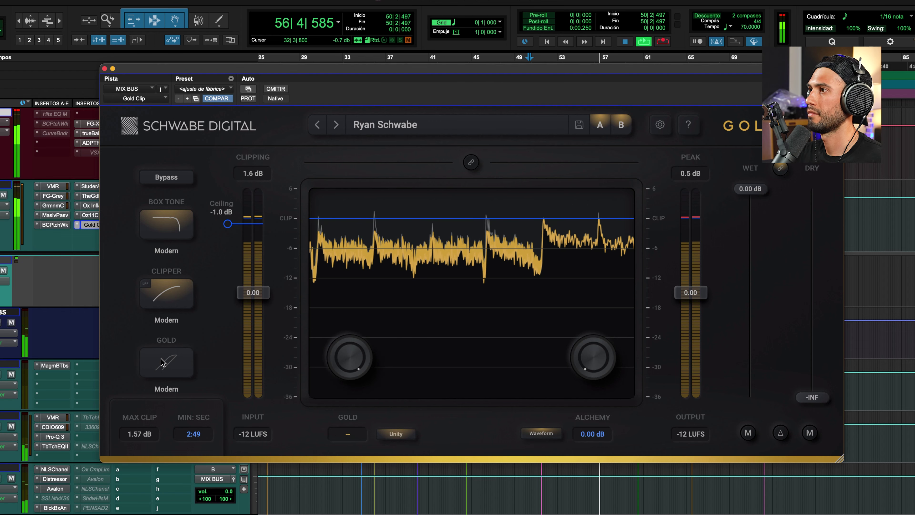
left_click(161, 362)
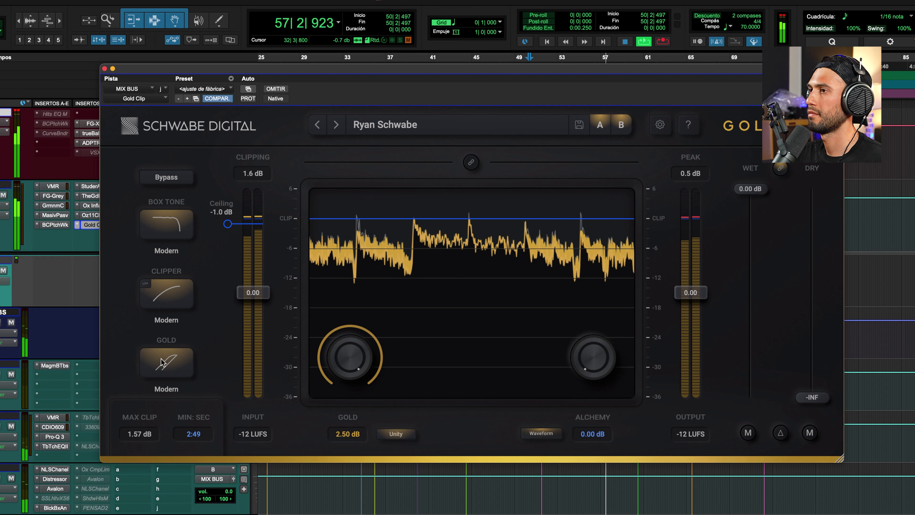
left_click(161, 361)
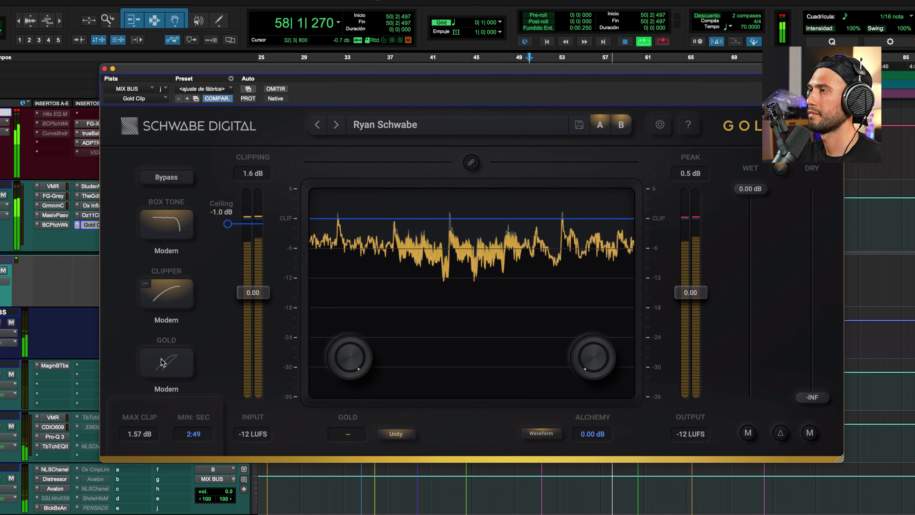
left_click(161, 362)
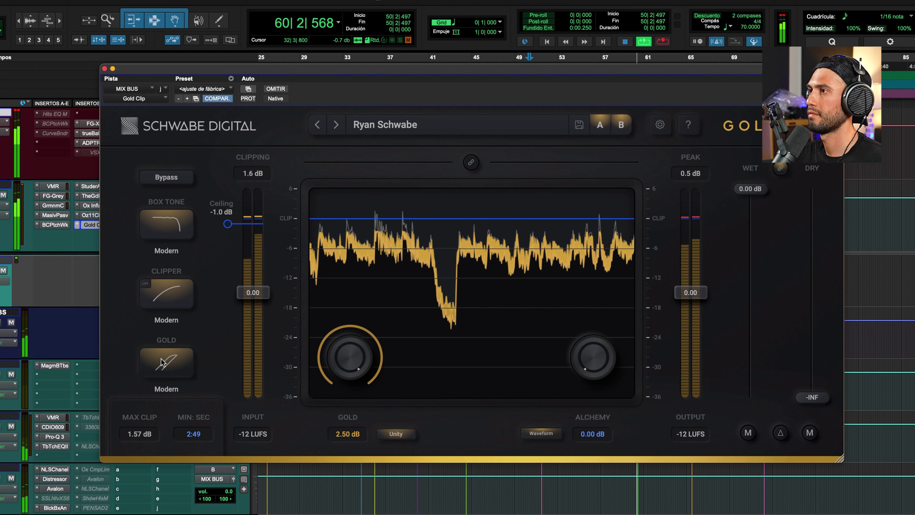
left_click(162, 361)
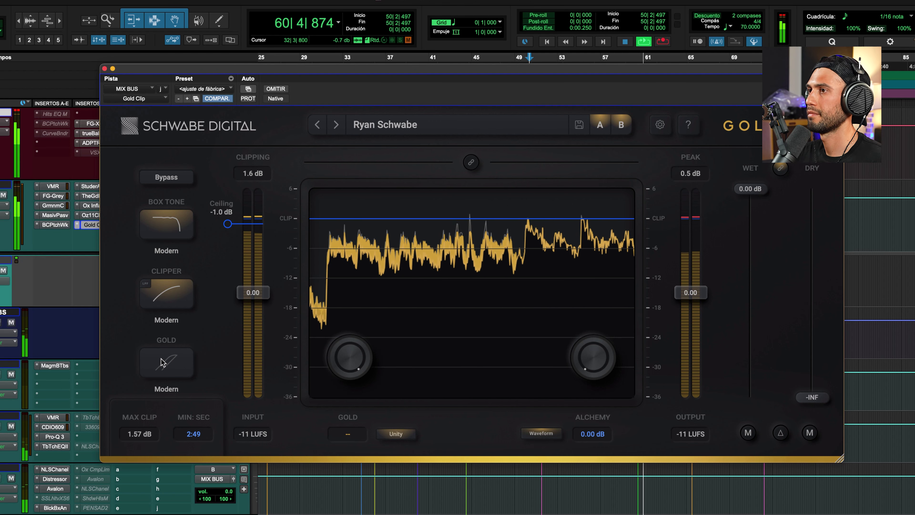
left_click(161, 362)
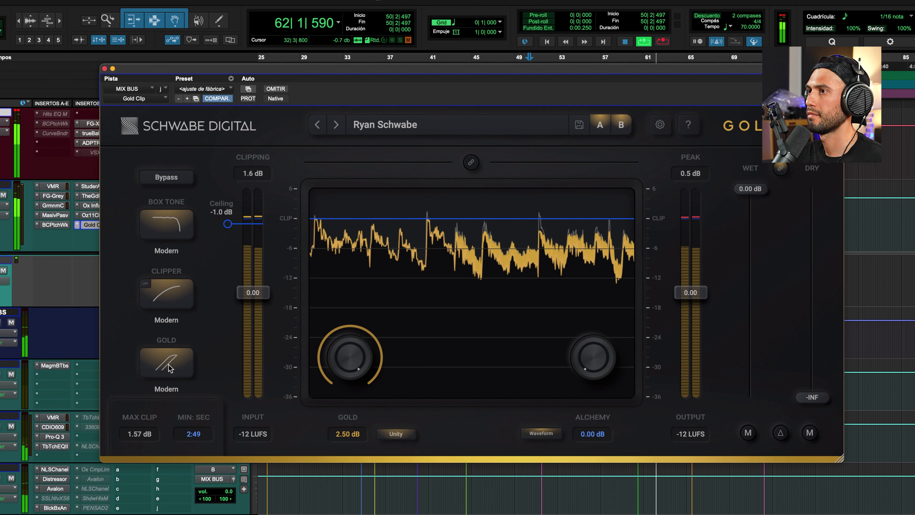
key("space")
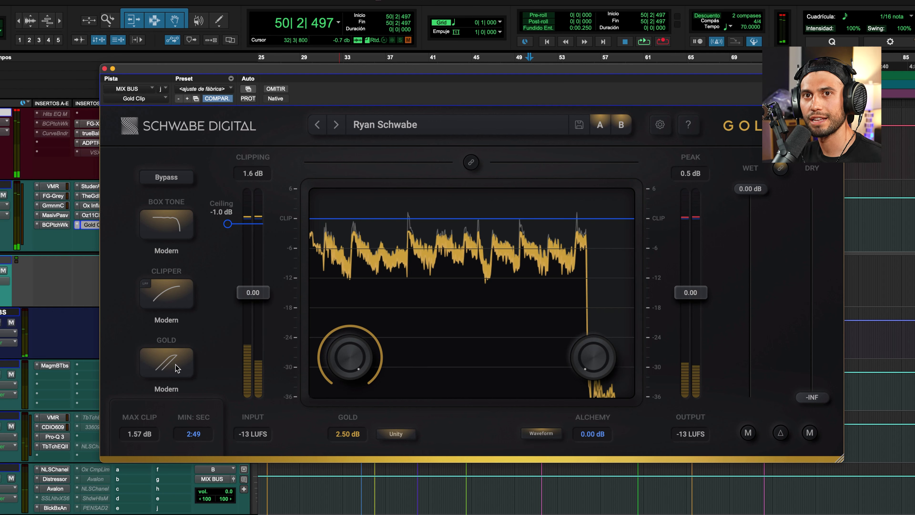
Switch Gold to Classic mode and audition the mix with Gold at 6.00 dB.
left_click(176, 367)
key("space")
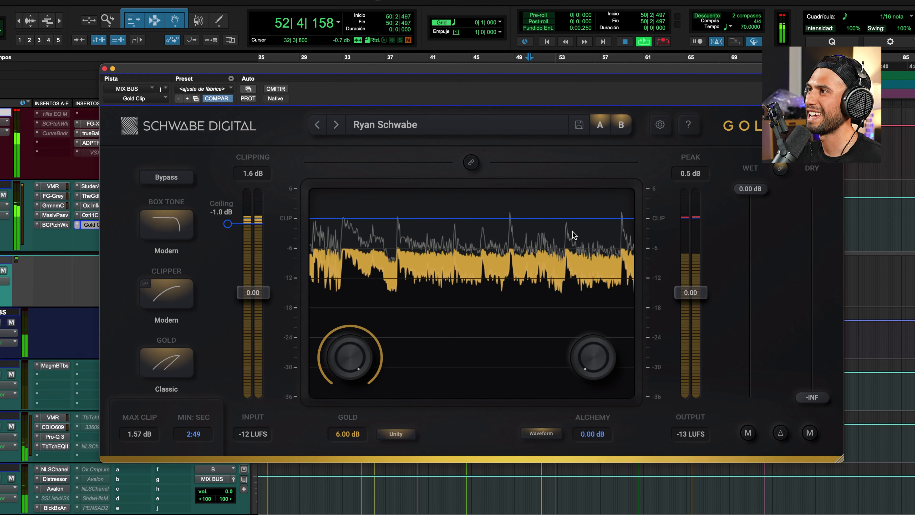
key("space")
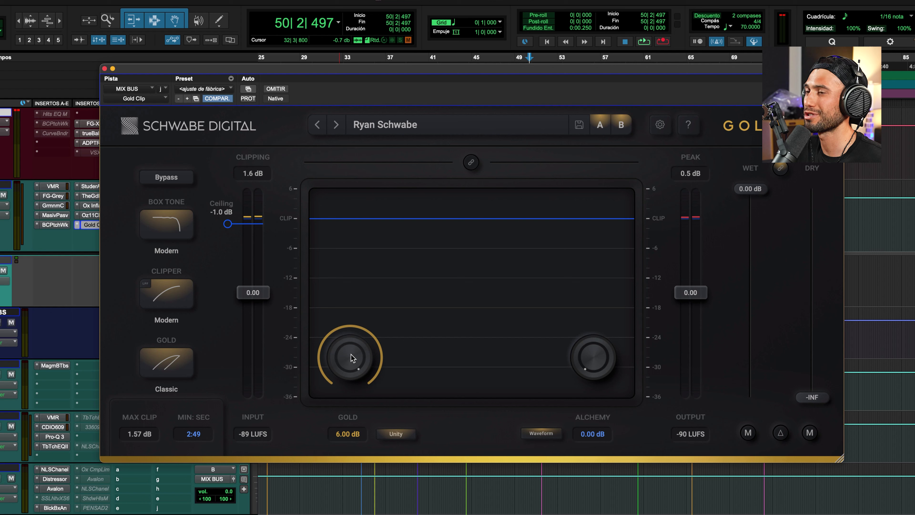
Compare Classic Gold off and on during playback, then return it to Modern mode at 2.50 dB and stop playback.
key("space")
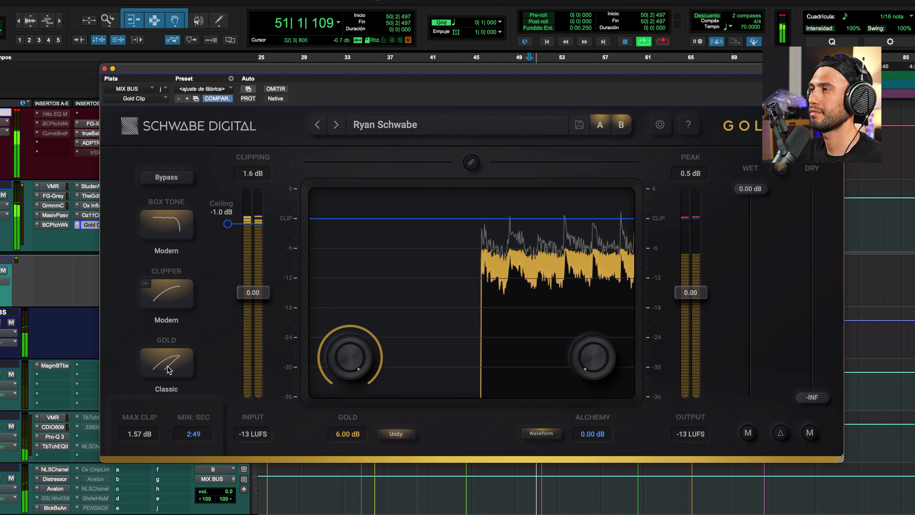
left_click(170, 367)
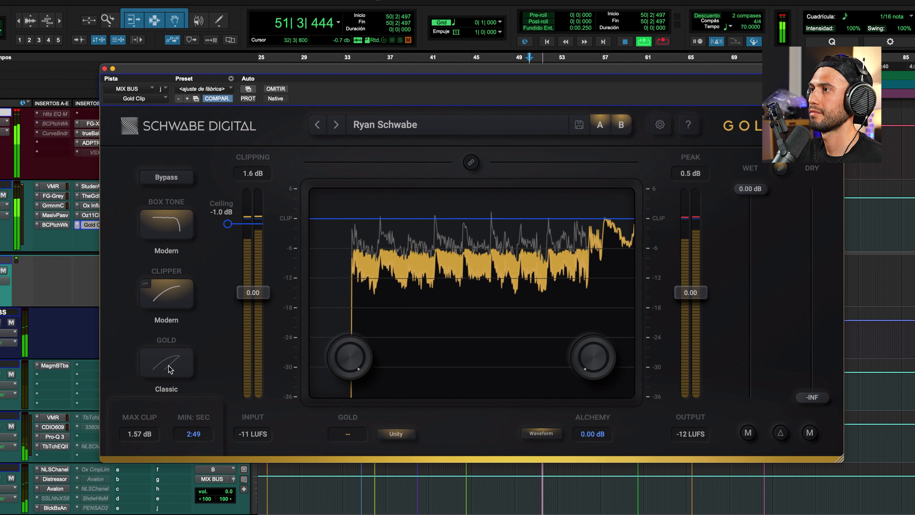
left_click(361, 365)
left_click(178, 366)
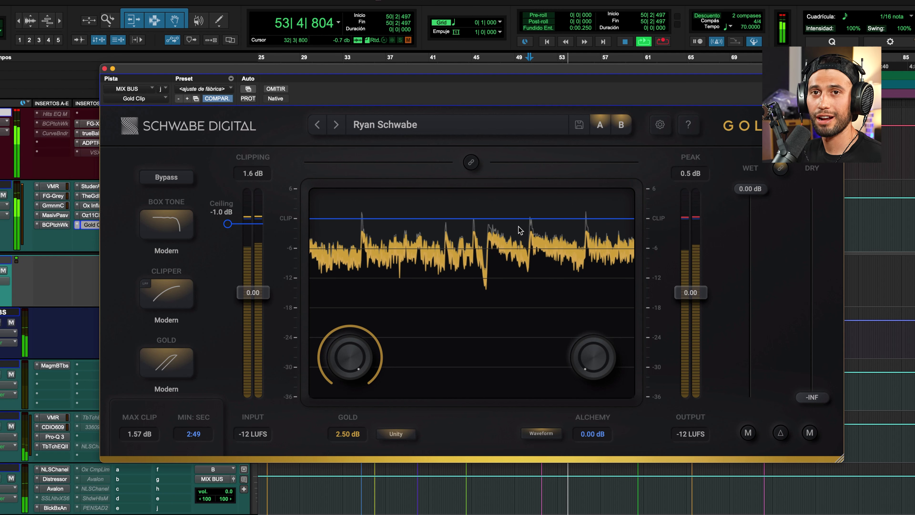
key("space")
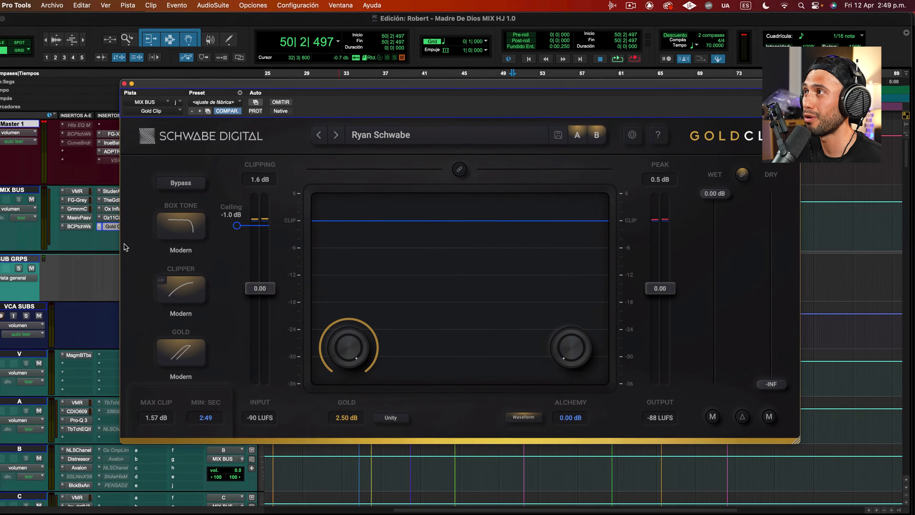
key("ctrl")
key("ctrl")
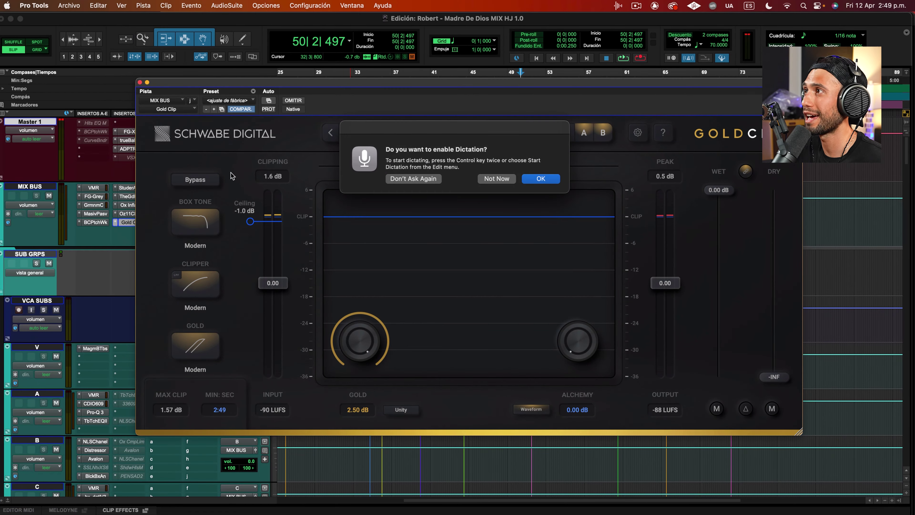
left_click(502, 179)
Move the Gold Clip window aside, open FG-X 2 on Master 1, and enable its FG Level section.
left_click_drag(454, 84, 489, 97)
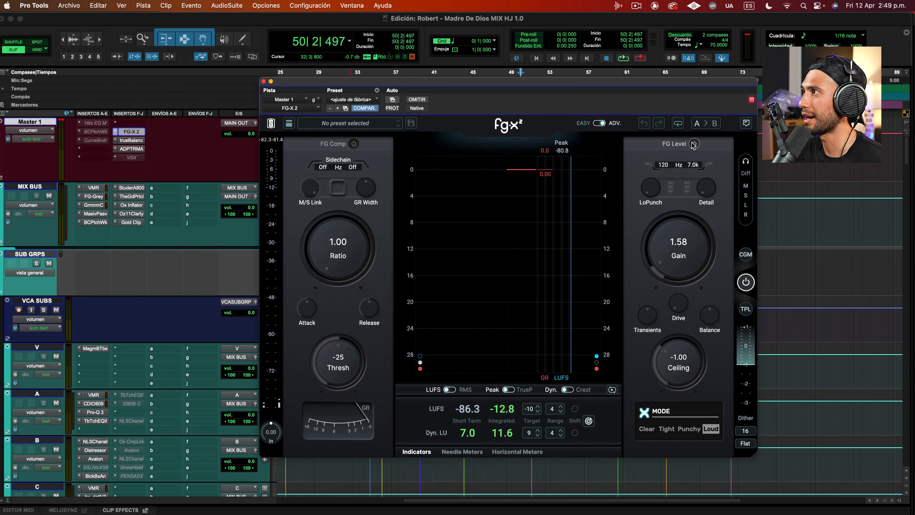
left_click(694, 144)
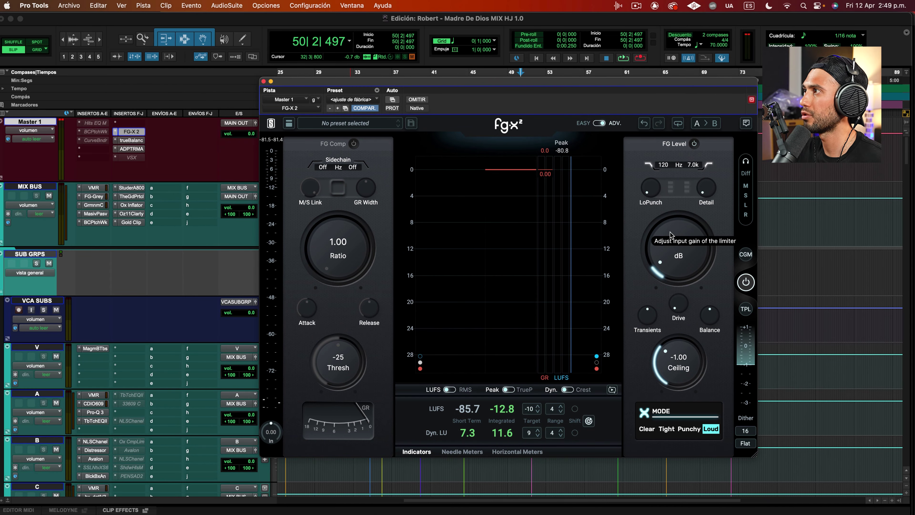
mouse_move(608, 169)
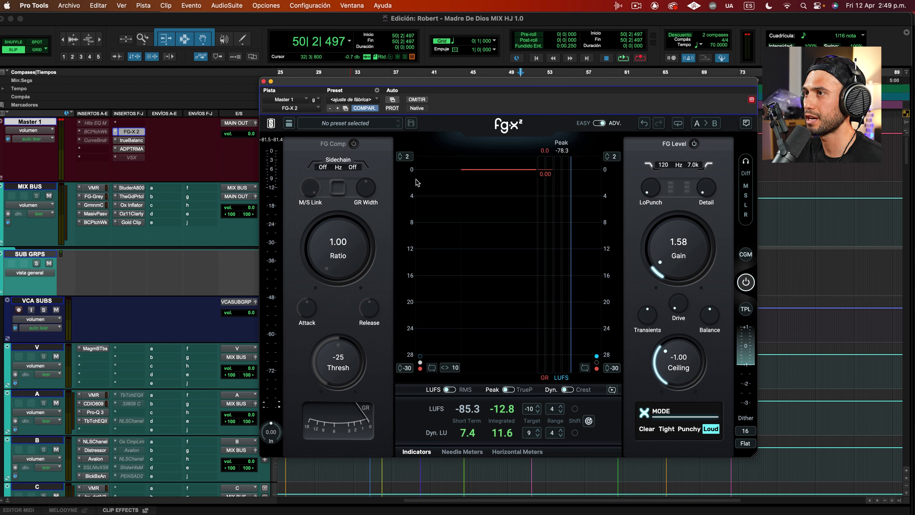
Play the mix with Gold Clip bypassed on the MIX BUS and check the peak gain reduction in FG-X 2.
key("space")
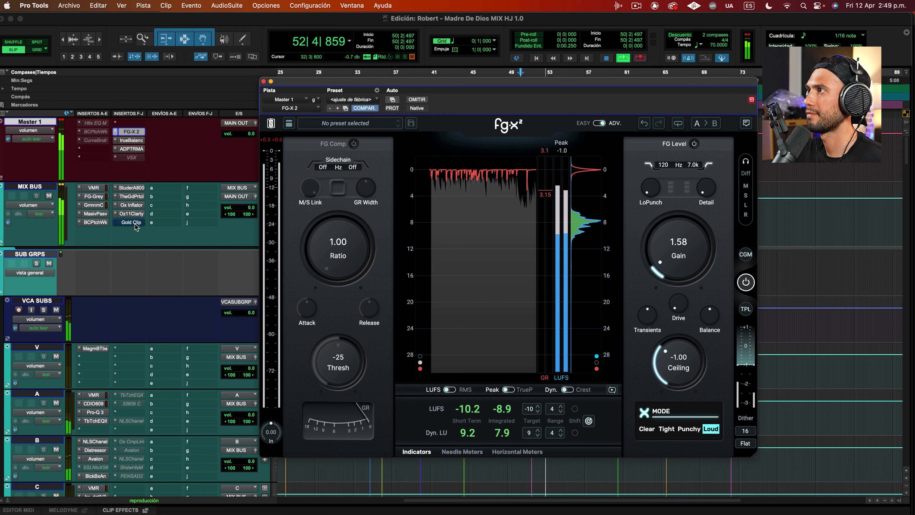
mouse_move(547, 190)
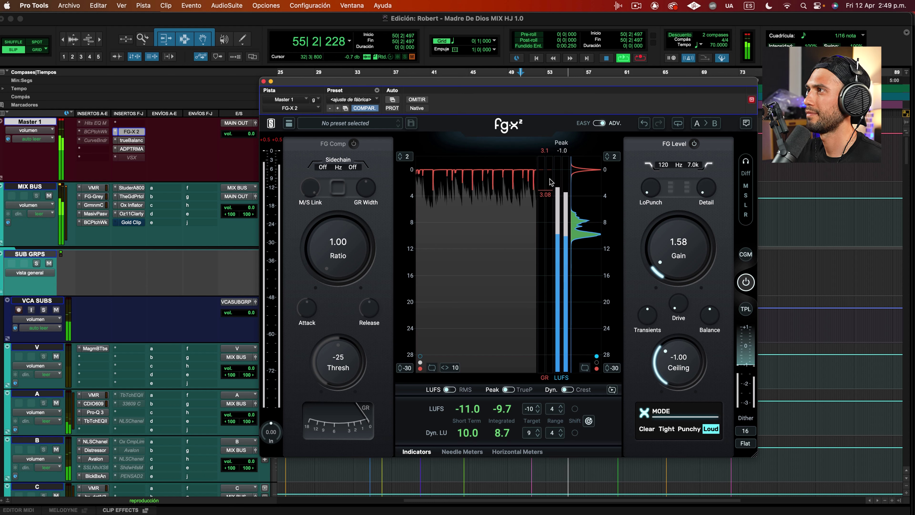
key("space")
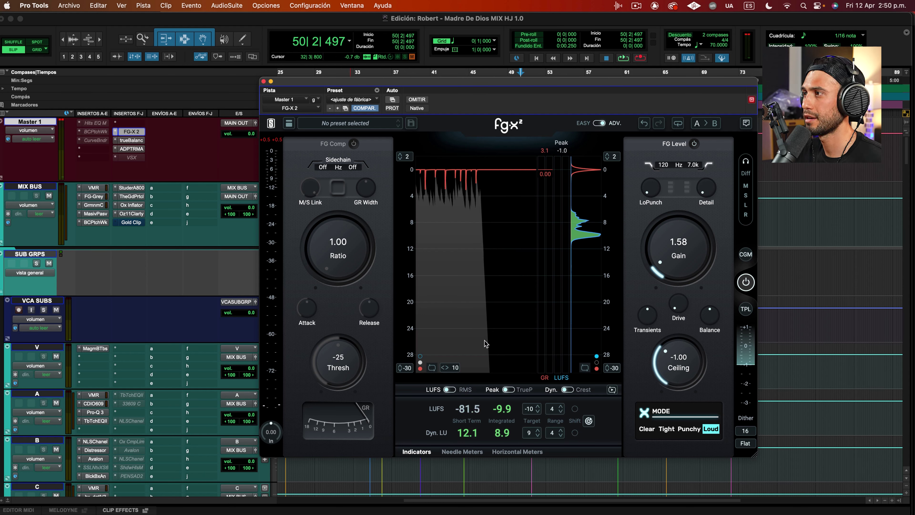
key("space")
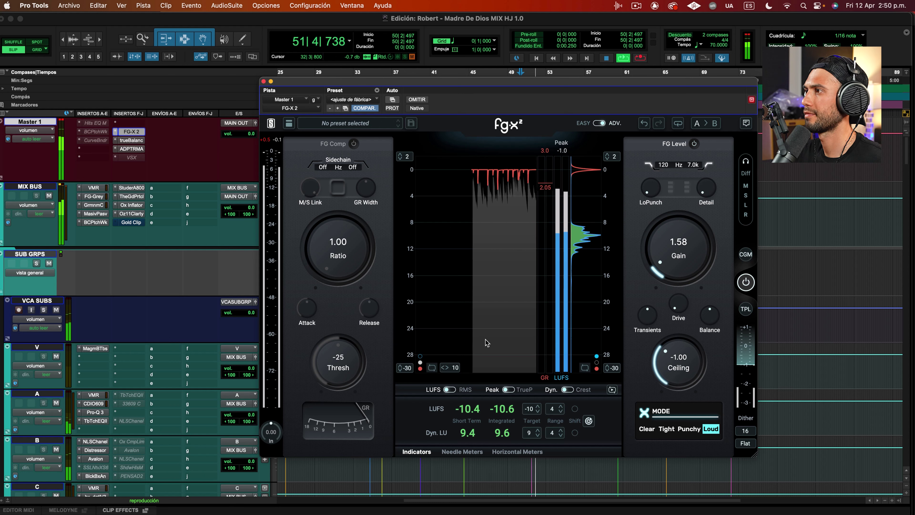
key("space")
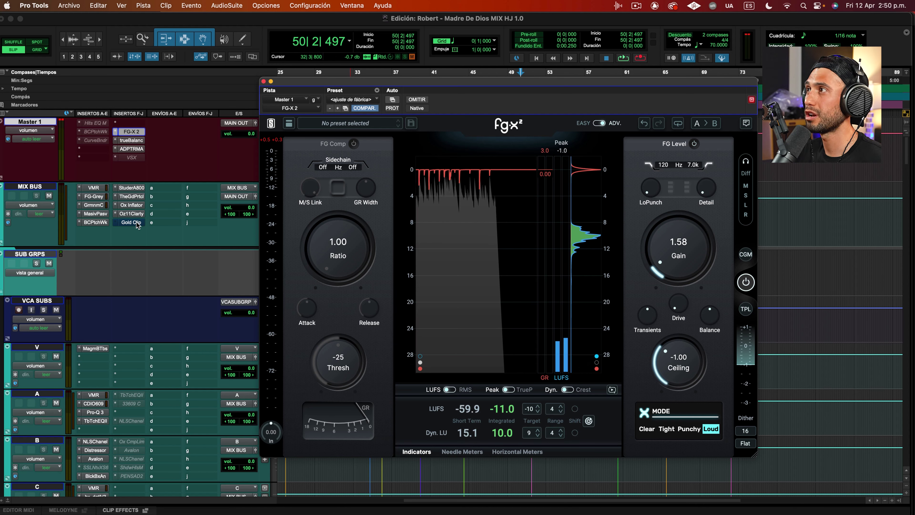
Re-enable Gold Clip on the MIX BUS and play the mix to compare the gain reduction in FG-X 2.
mouse_move(542, 158)
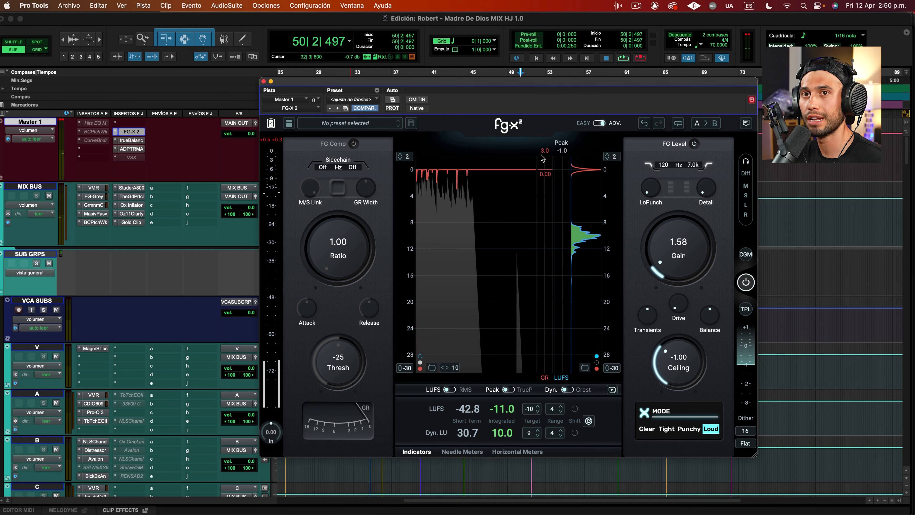
key("space")
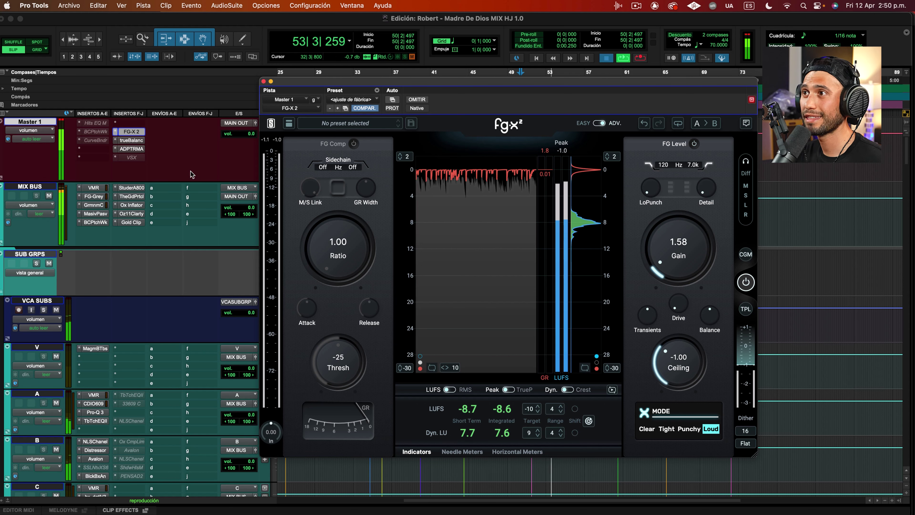
key("space")
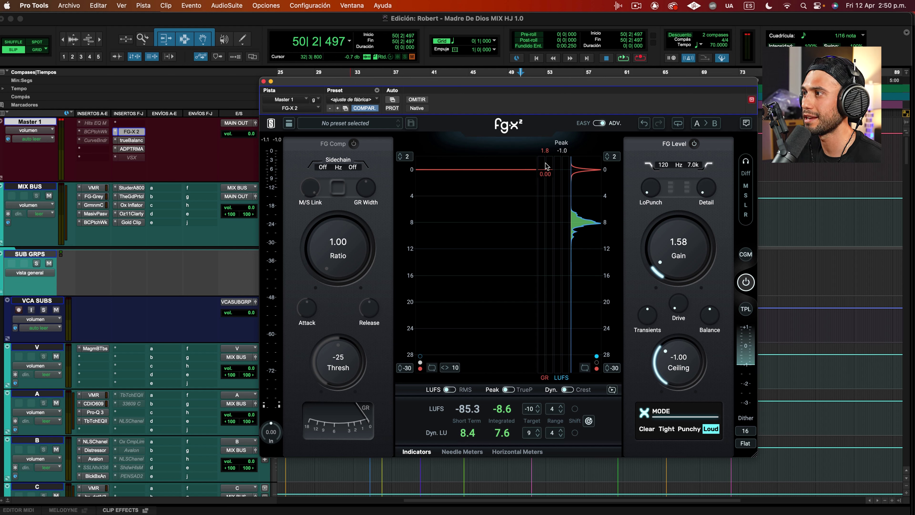
Resume playback, reopen Gold Clip from the MIX BUS inserts, reposition its window, and stop playback.
key("space")
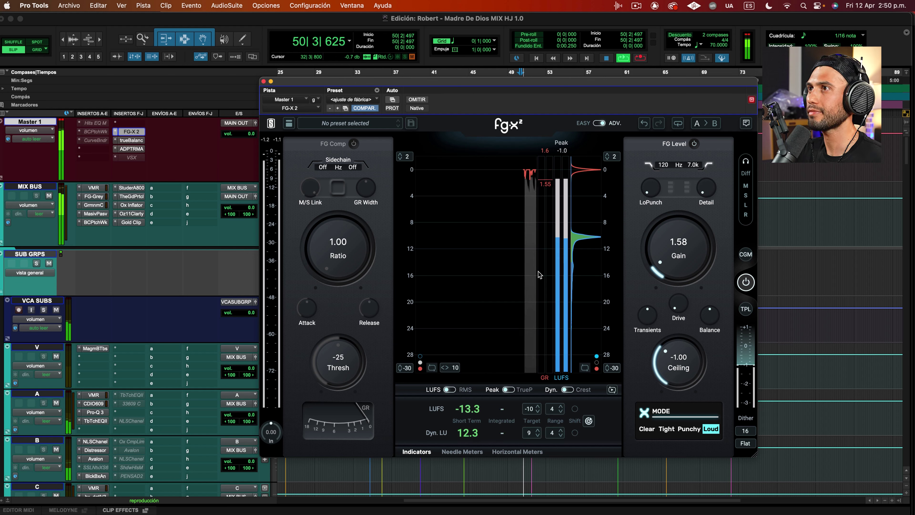
left_click(131, 222)
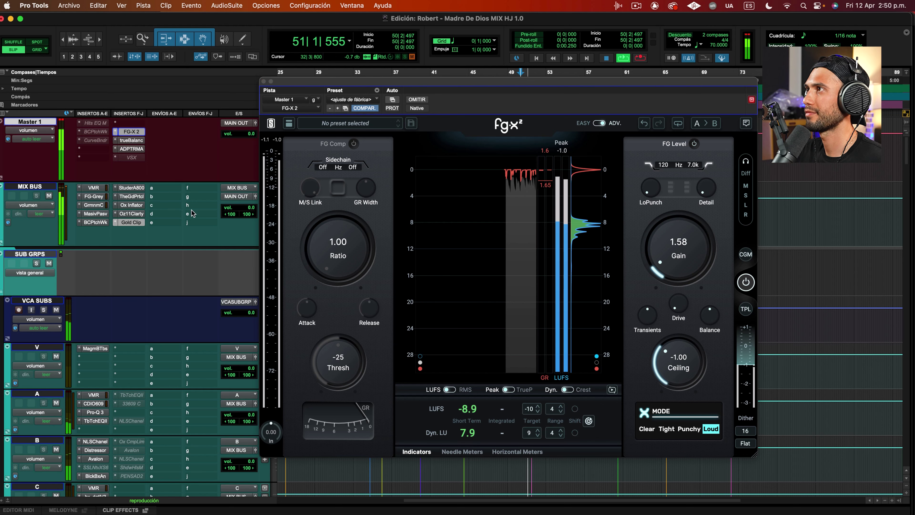
left_click_drag(524, 84, 450, 125)
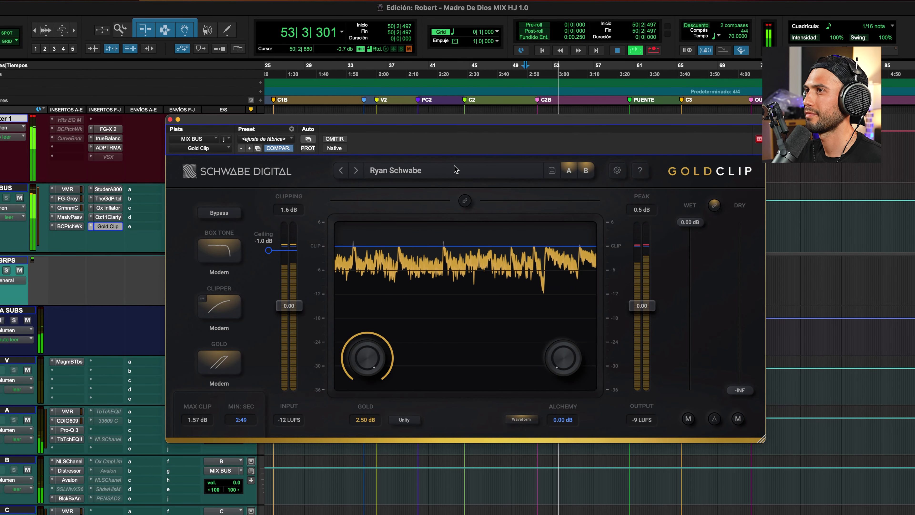
left_click_drag(464, 119, 469, 121)
key("space")
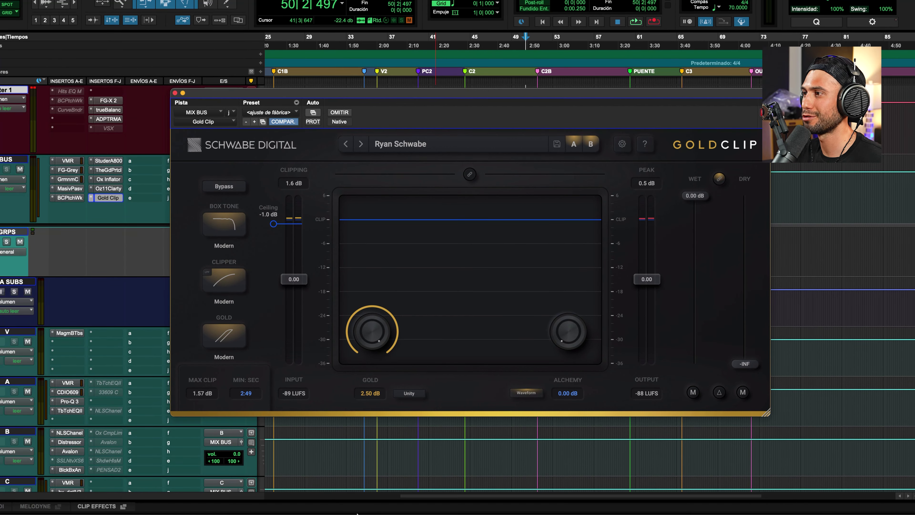
Switch to Chrome and find the Alchemy section on page 12 of the GoldClip manual.
left_click(363, 497)
scroll(461, 254, "down", 3)
scroll(461, 254, "down", 20)
scroll(461, 254, "down", 20)
scroll(462, 254, "down", 12)
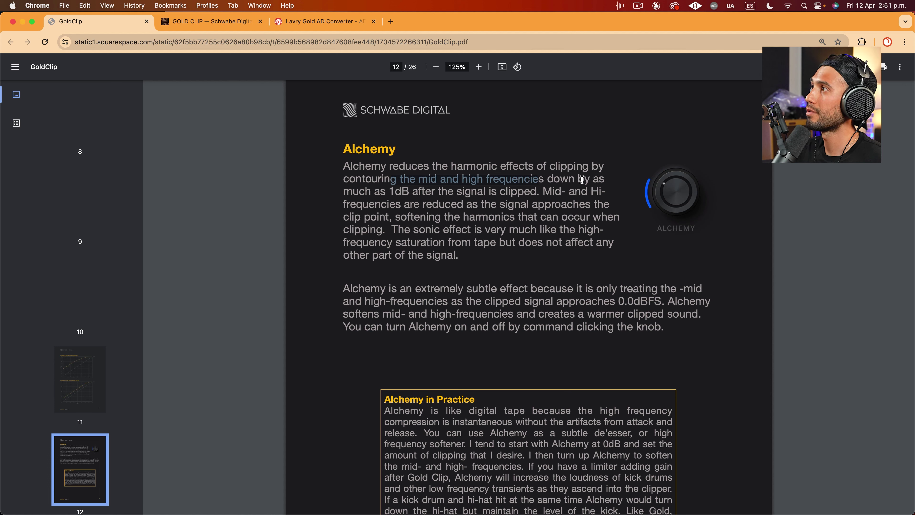
Read how Alchemy treats mid and high frequencies, highlighting the passages on the clip point, softened harmonics and tape-like saturation.
left_click(553, 179)
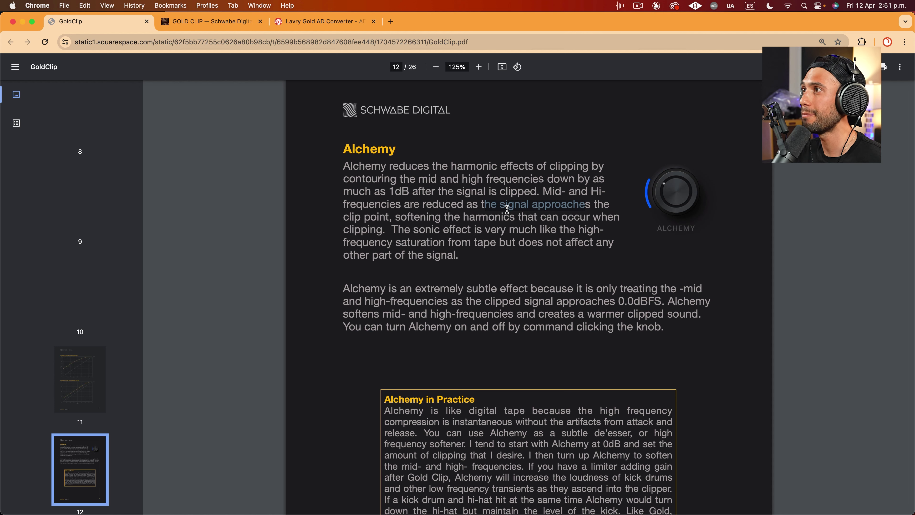
left_click(397, 218)
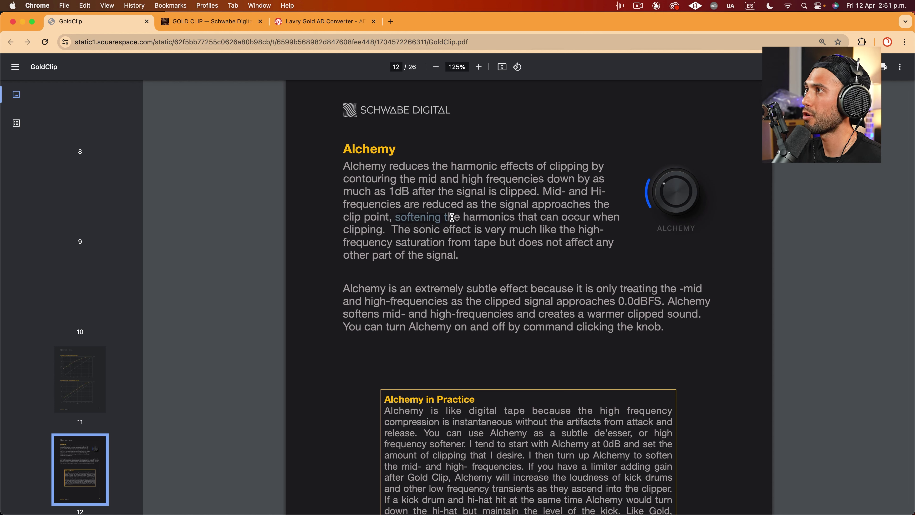
left_click_drag(487, 218, 609, 229)
left_click_drag(391, 231, 508, 232)
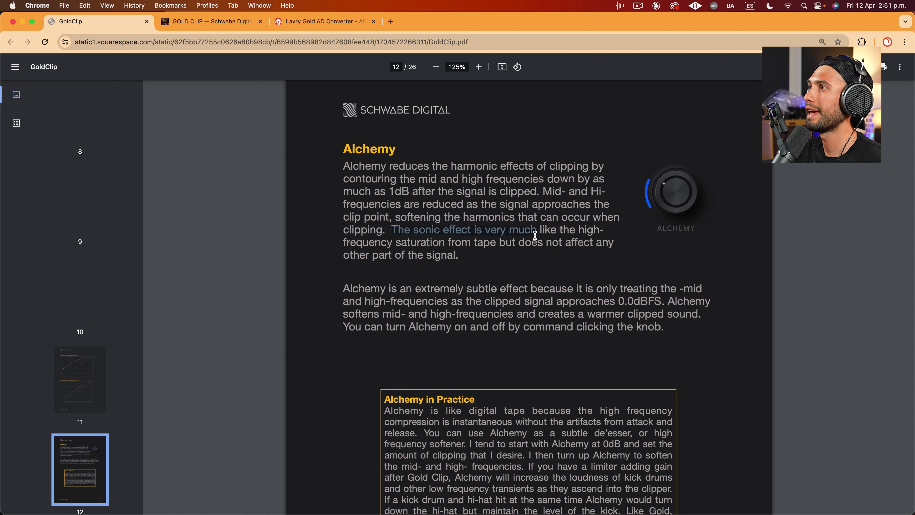
left_click_drag(600, 234, 609, 241)
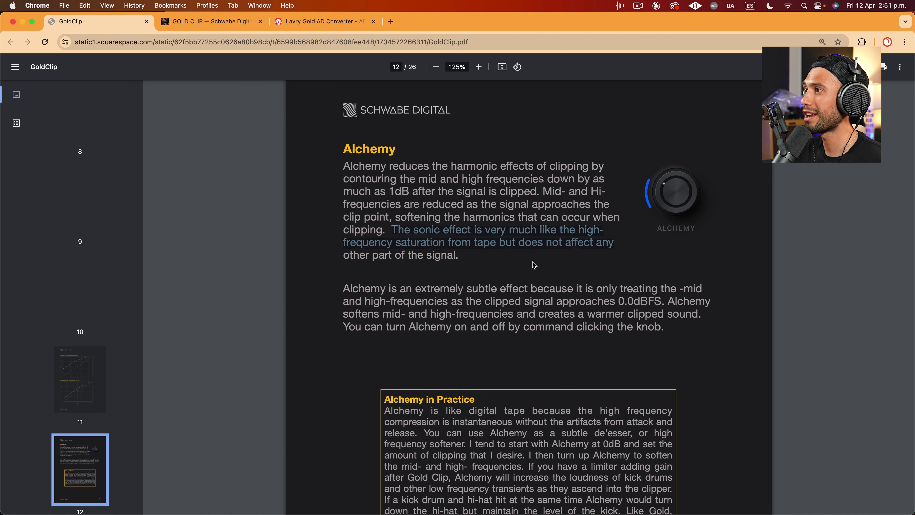
Examine the Alchemy graphs on page 13, highlighting the captions for the -6, -4 and 0.0 dBFS input levels.
scroll(534, 265, "down", 10)
scroll(541, 288, "down", 4)
scroll(444, 231, "up", 1)
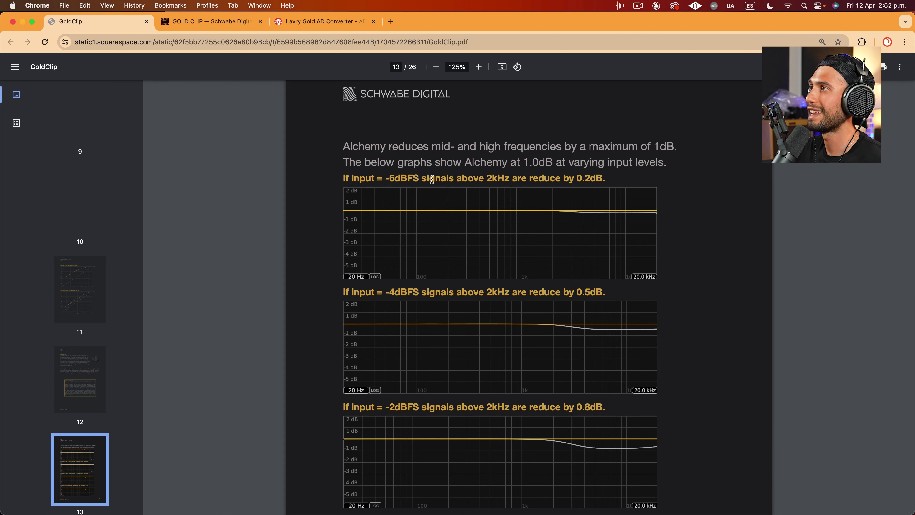
left_click_drag(514, 178, 584, 178)
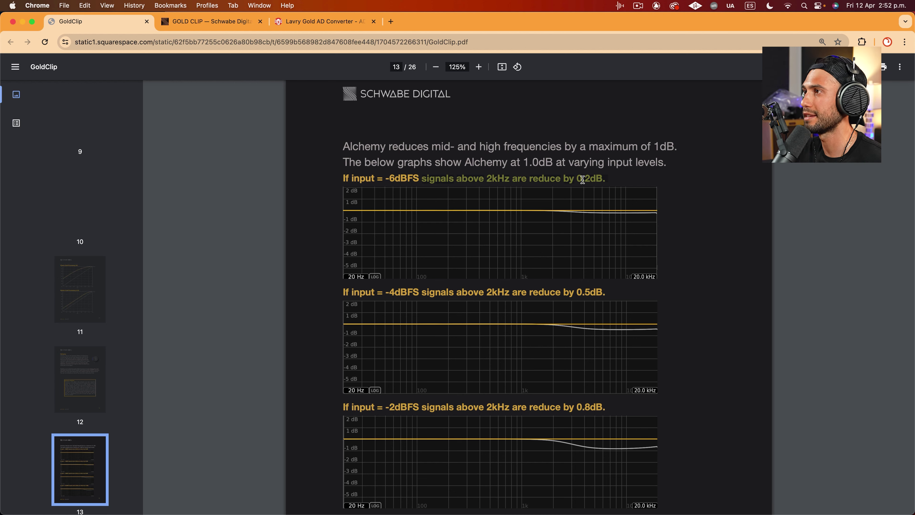
scroll(577, 242, "down", 1)
left_click_drag(390, 283, 541, 281)
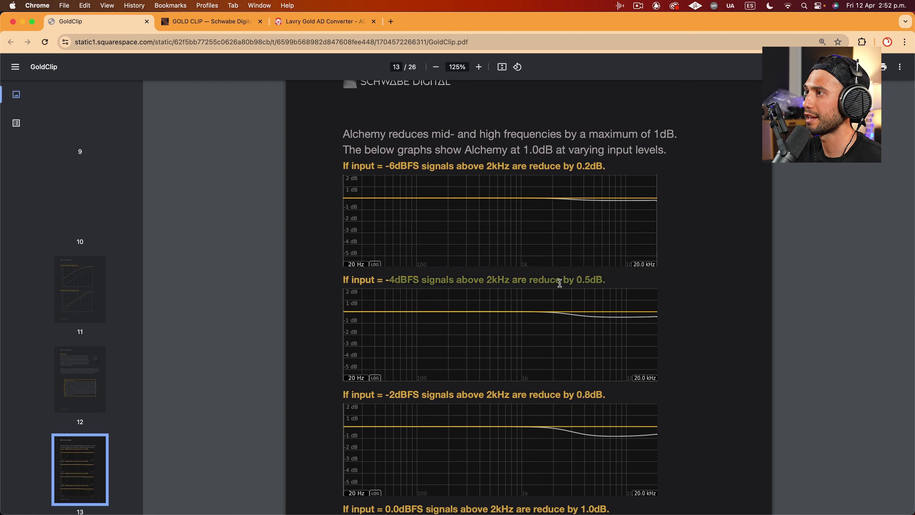
scroll(547, 344, "down", 5)
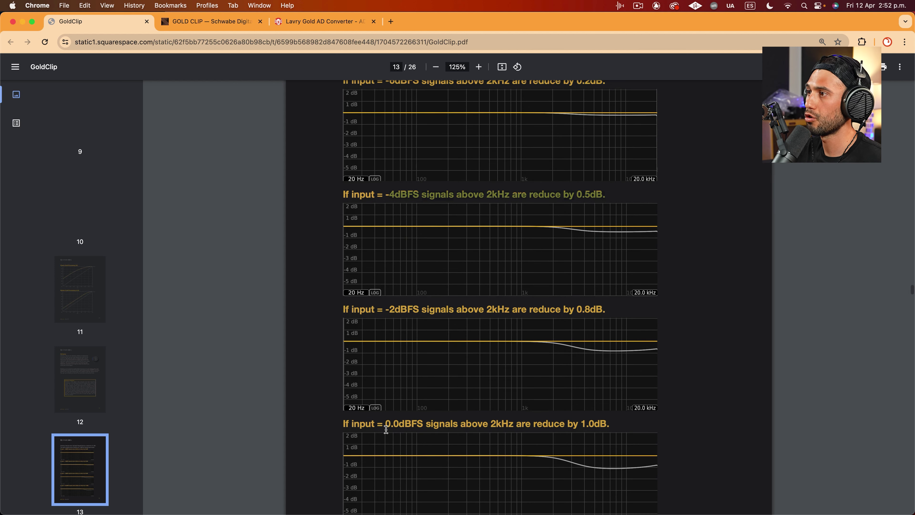
left_click_drag(386, 426, 604, 424)
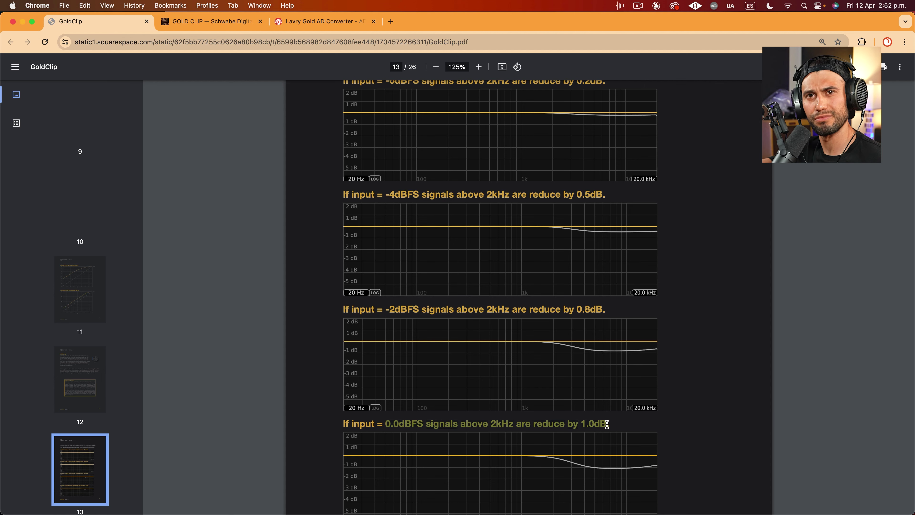
left_click_drag(607, 425, 613, 424)
scroll(601, 397, "down", 2)
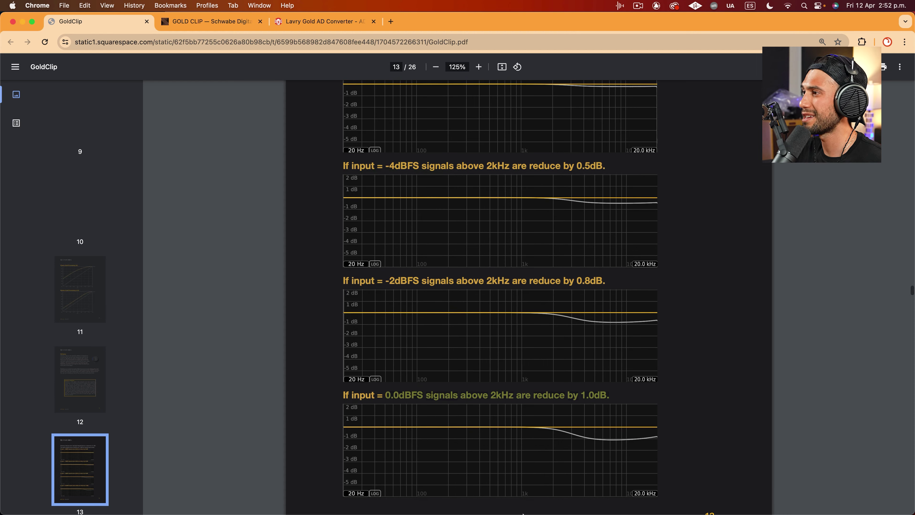
Switch back to Pro Tools and set Gold Clip's Alchemy to 0.50 dB.
mouse_move(541, 506)
left_click(491, 506)
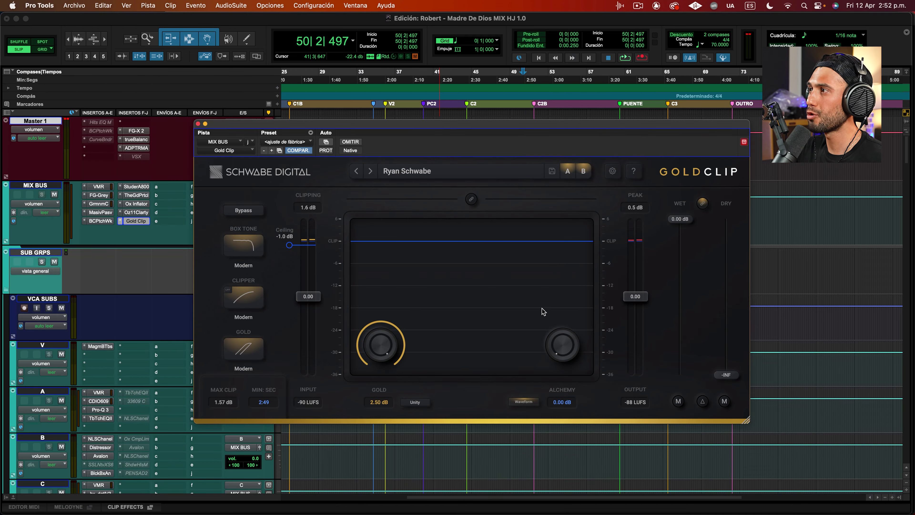
left_click_drag(553, 322, 551, 281)
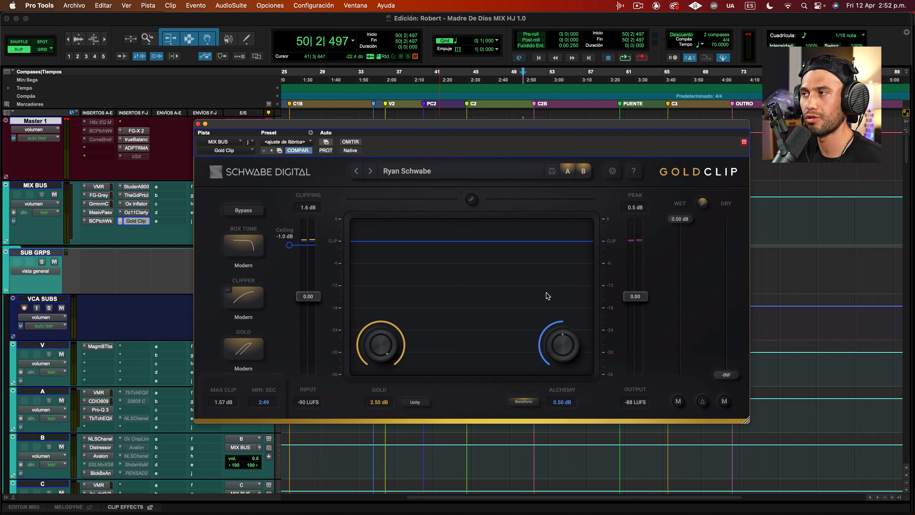
Play the mix and audition Gold Clip's Alchemy at 0.00 dB, about 0.67 dB and 1.00 dB.
key("space")
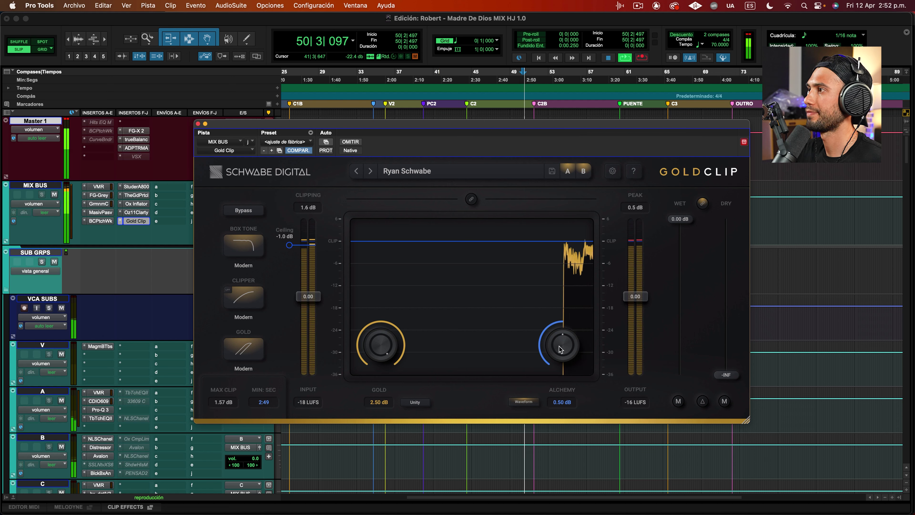
left_click_drag(568, 356, 567, 358)
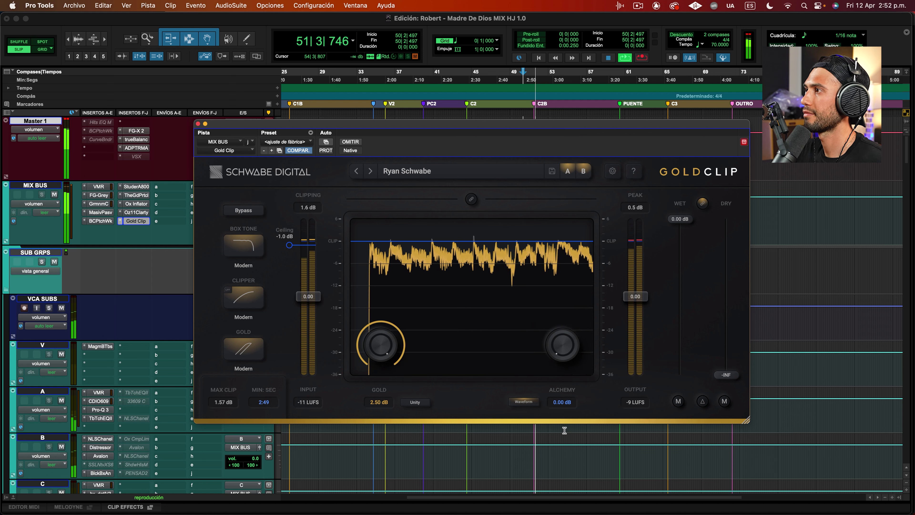
left_click(568, 353, "alt")
left_click_drag(568, 353, 567, 286)
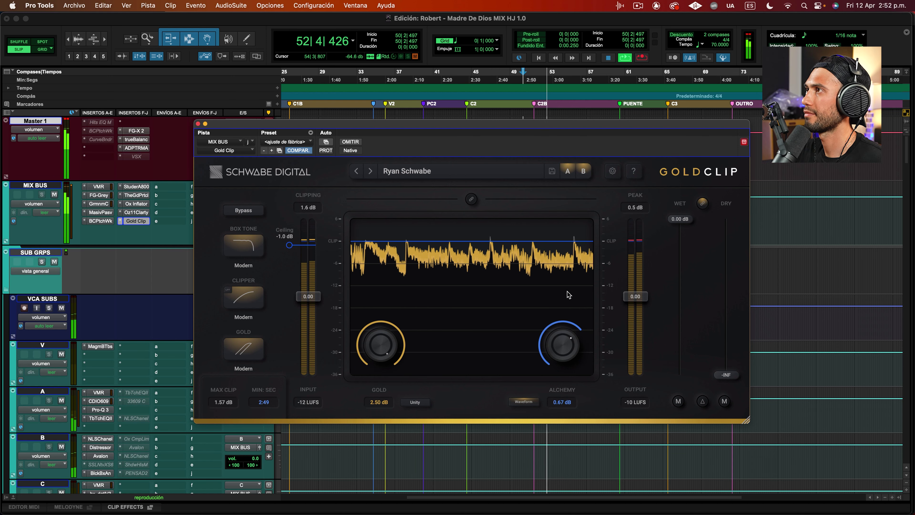
left_click_drag(503, 127, 501, 117)
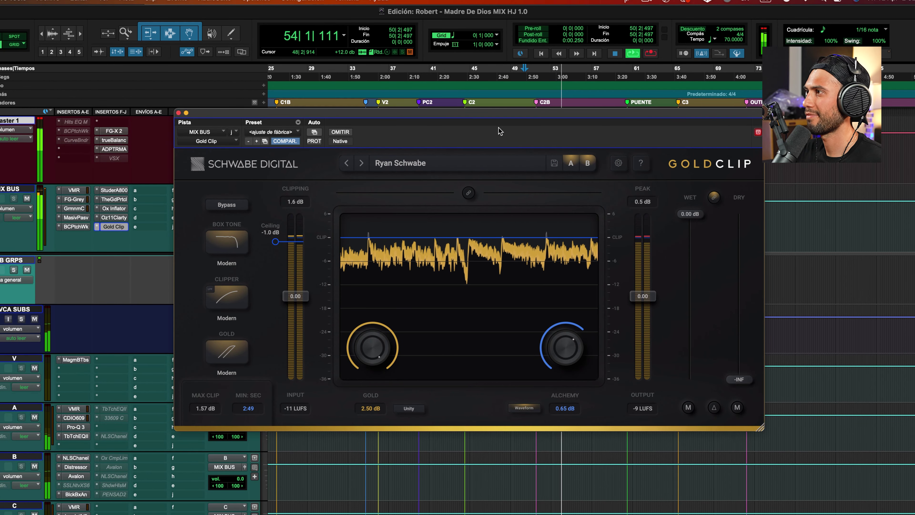
left_click_drag(565, 401, 569, 410)
left_click_drag(573, 348, 578, 308)
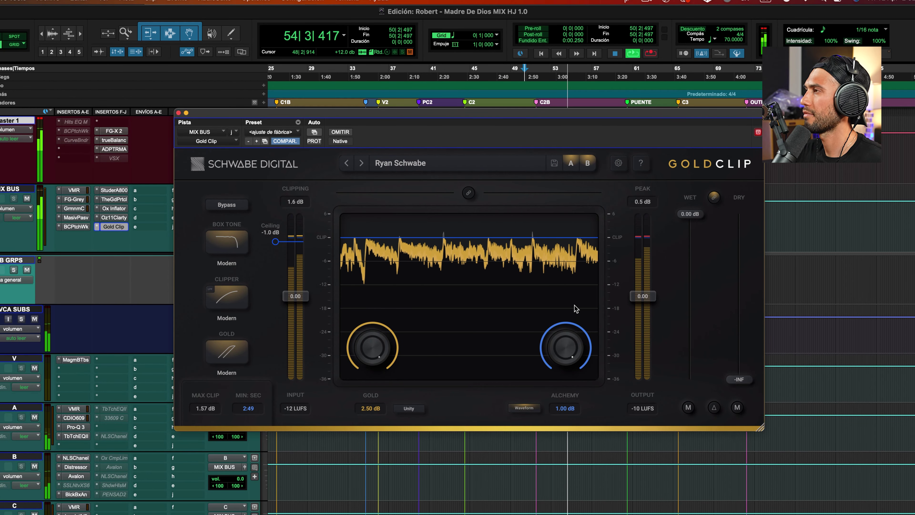
left_click_drag(573, 348, 573, 350)
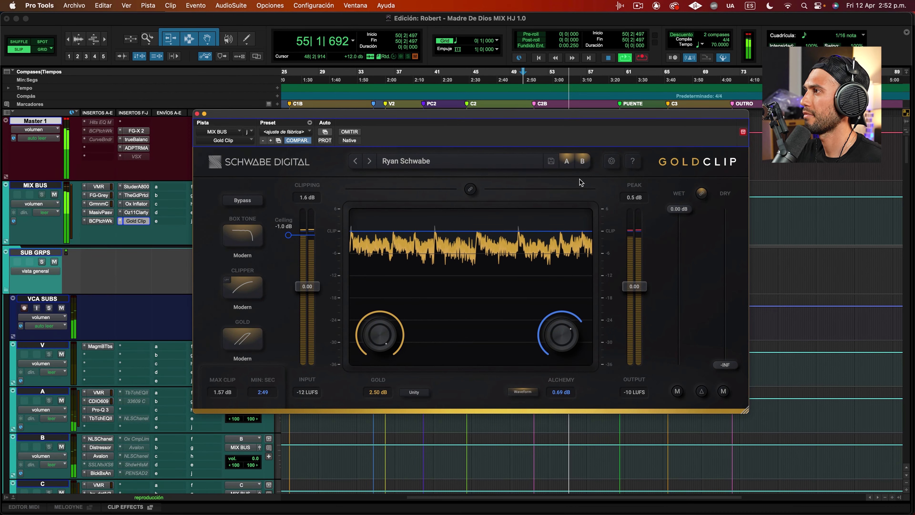
Switch Alchemy off and on during playback to compare, and set it to 0.33 dB.
left_click_drag(561, 318, 557, 369)
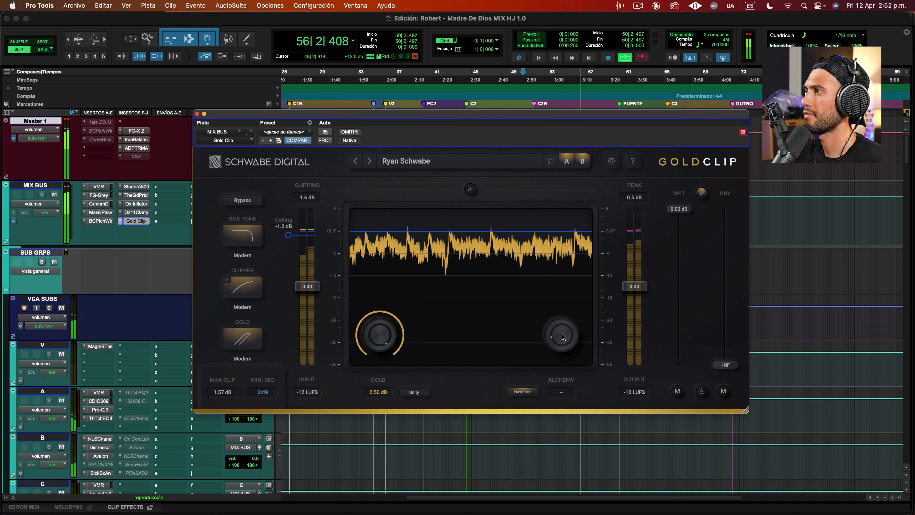
scroll(563, 337, "up", 1)
scroll(563, 336, "up", 2)
left_click_drag(564, 329, 563, 332)
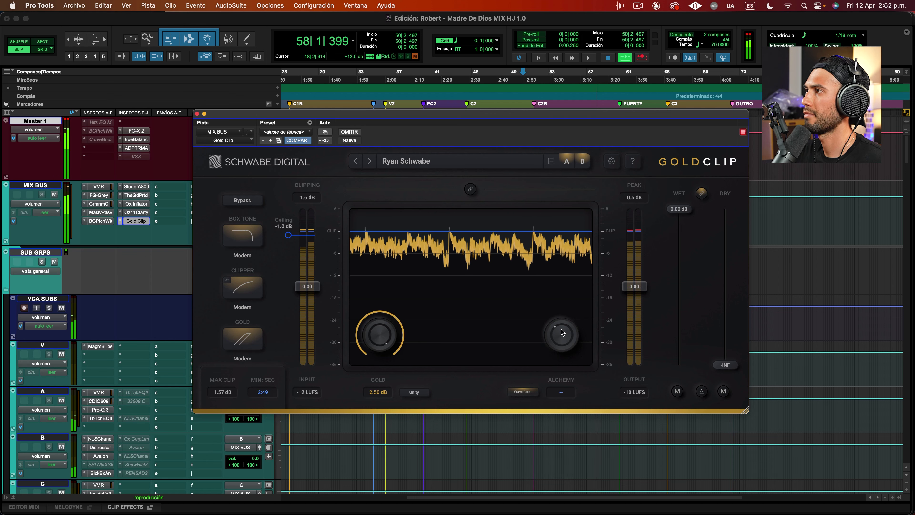
left_click(562, 332)
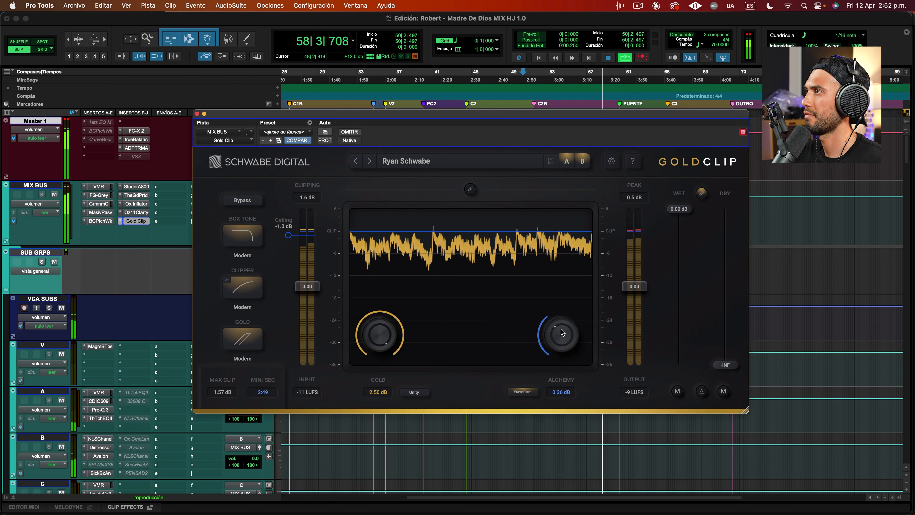
left_click_drag(563, 332, 561, 335)
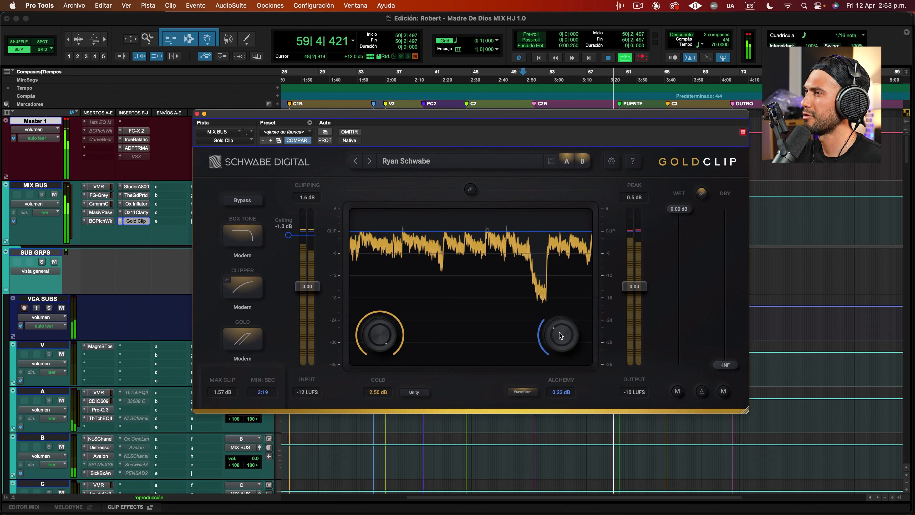
Switch to Chrome and return to the Alchemy description on page 12 of the GoldClip manual.
key("super+Tab")
scroll(486, 296, "down", 5)
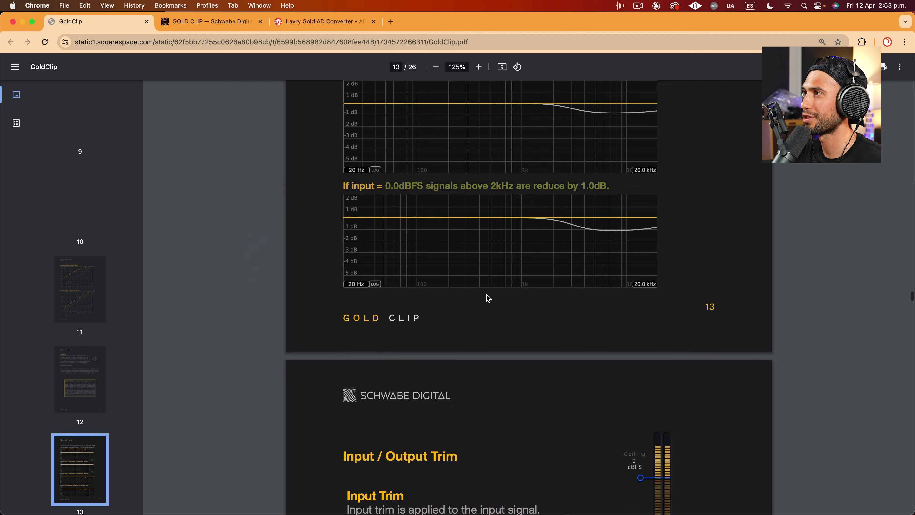
scroll(487, 296, "down", 5)
scroll(486, 295, "up", 20)
scroll(487, 295, "down", 8)
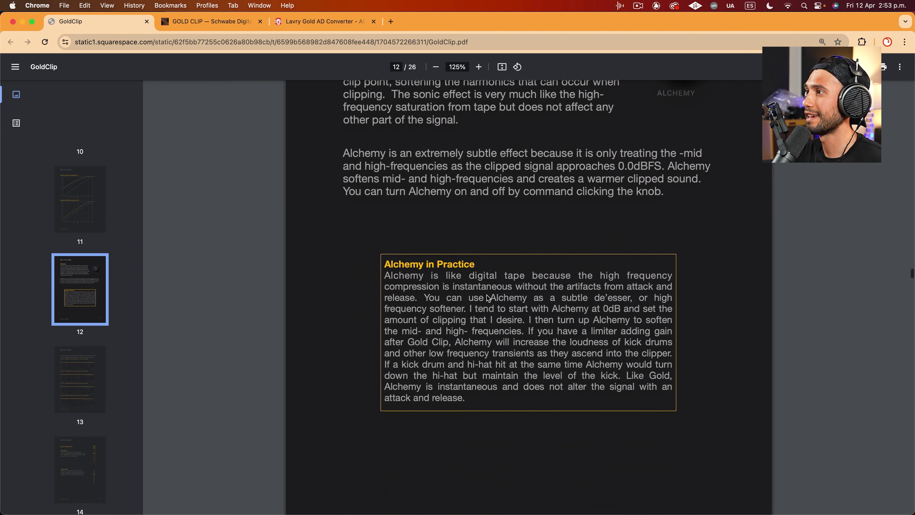
scroll(486, 295, "down", 2)
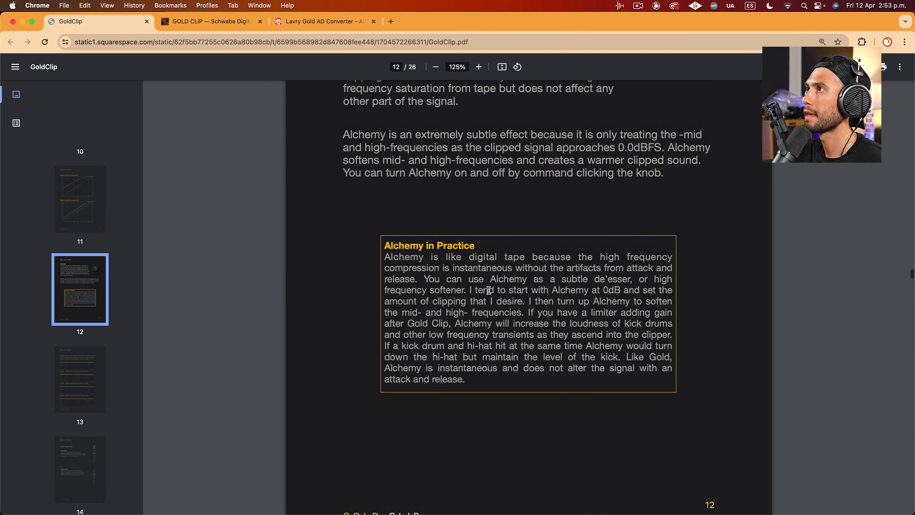
scroll(489, 291, "down", 3)
scroll(447, 241, "up", 5)
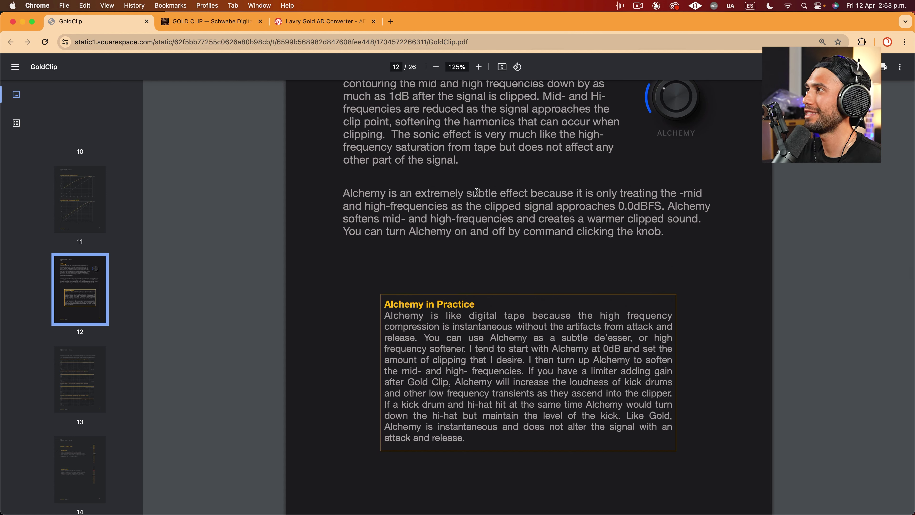
Read the second Alchemy paragraph, highlighting the passages on the subtle effect, signals approaching 0.0 dBFS and softened mid and high frequencies.
left_click_drag(488, 192, 571, 196)
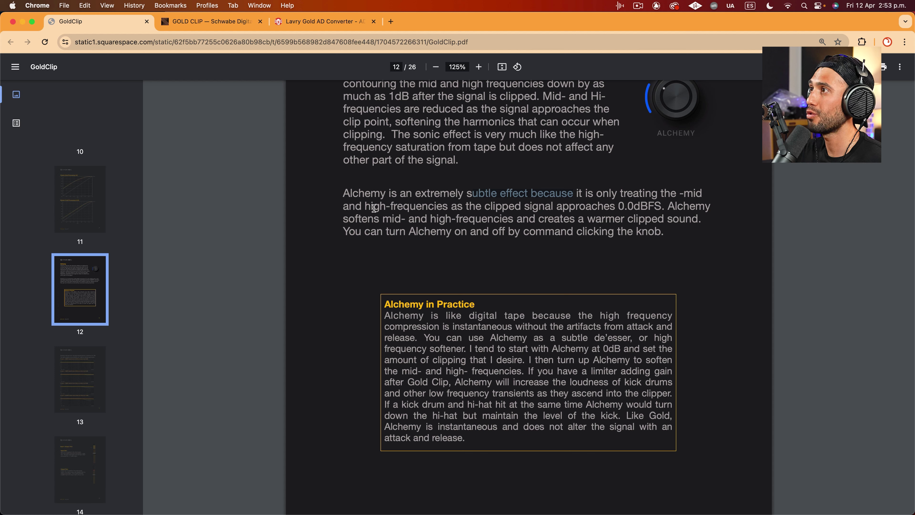
left_click_drag(455, 206, 578, 208)
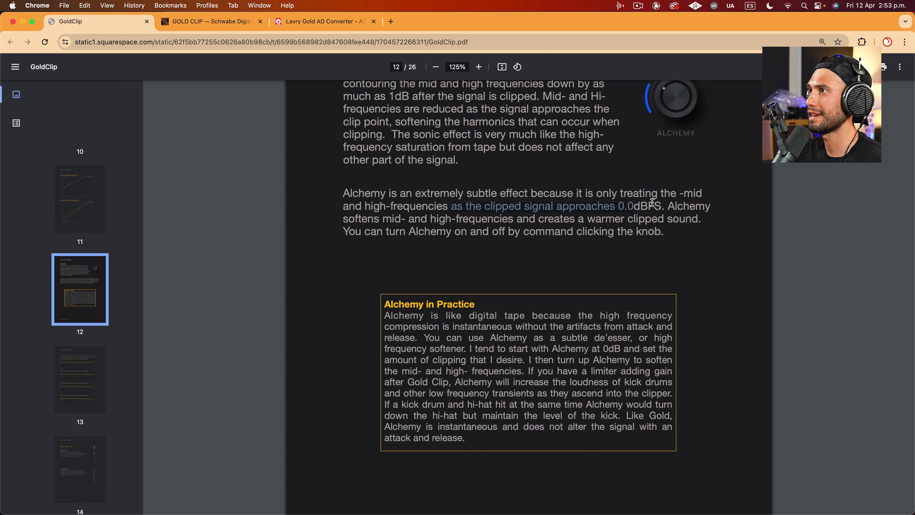
left_click_drag(348, 222, 712, 218)
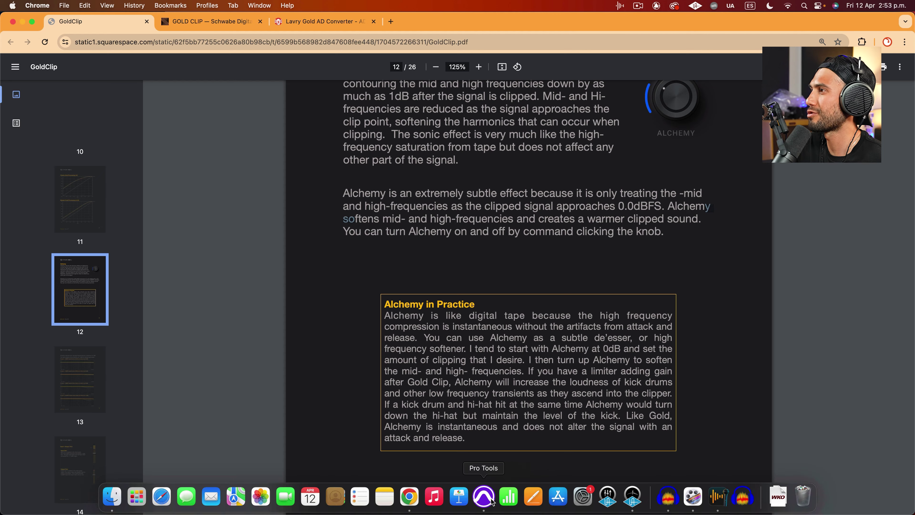
Switch back to Pro Tools and play the mix to audition Alchemy and Gold Clip's delta signal.
left_click(484, 496)
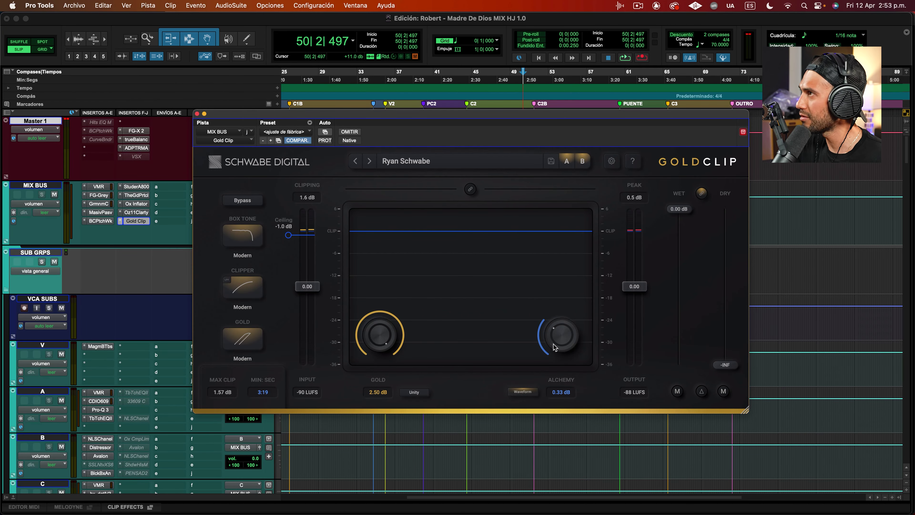
key("space")
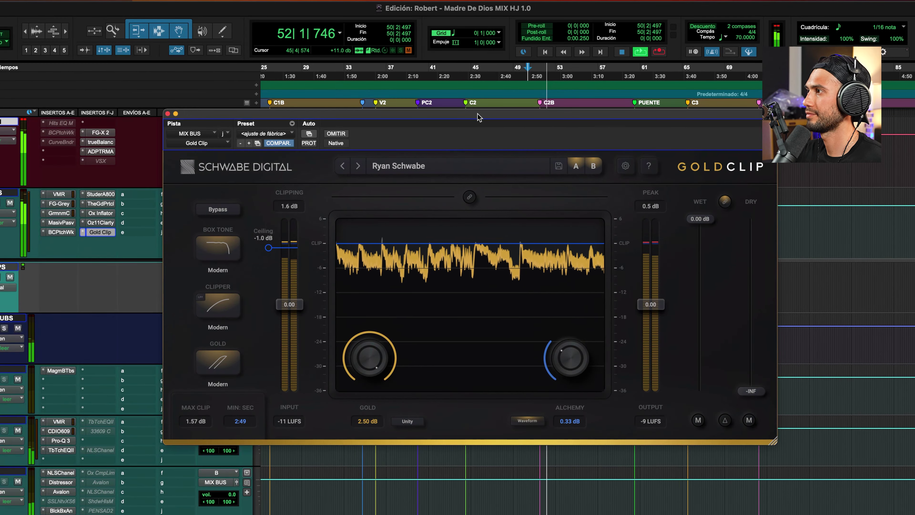
left_click_drag(566, 347, 570, 359)
left_click(574, 369)
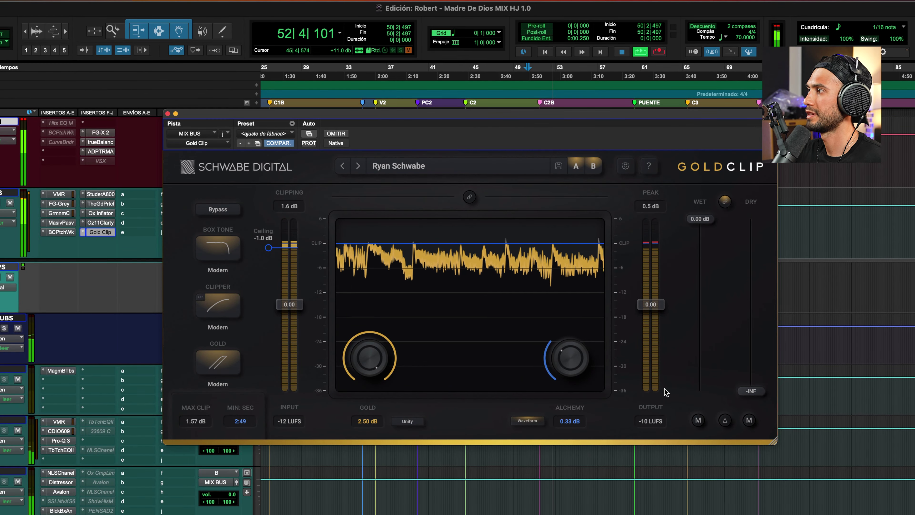
key("space")
left_click(725, 421)
key("space")
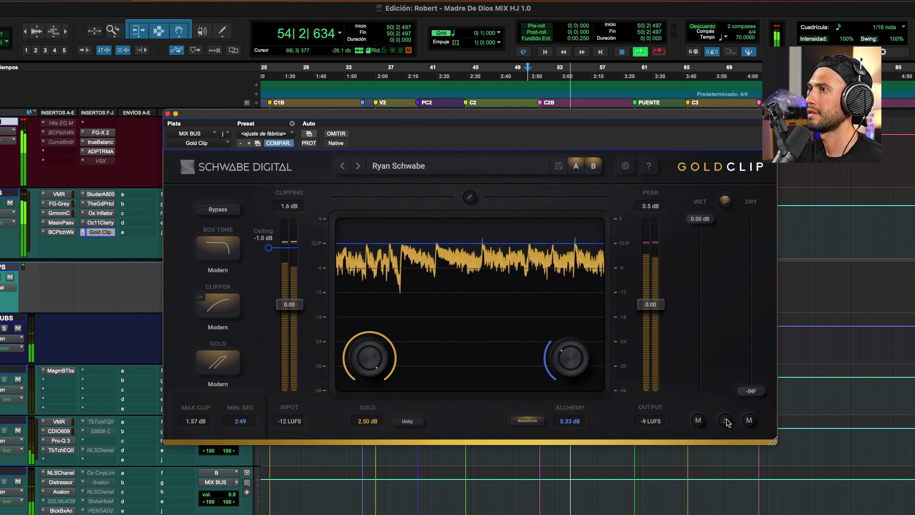
Cycle Gold Clip's waveform display scale through the -24 and -12 dB ranges and back to -36 dB, restarting playback.
key("space")
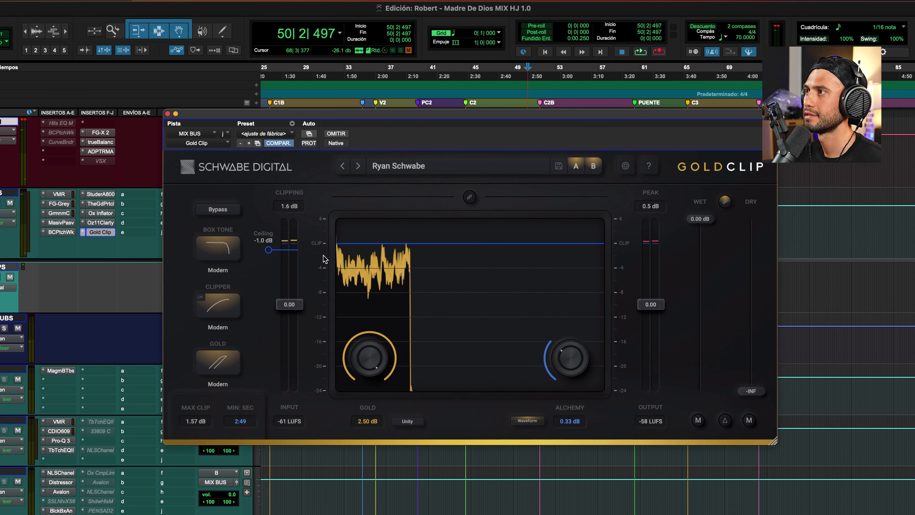
key("space")
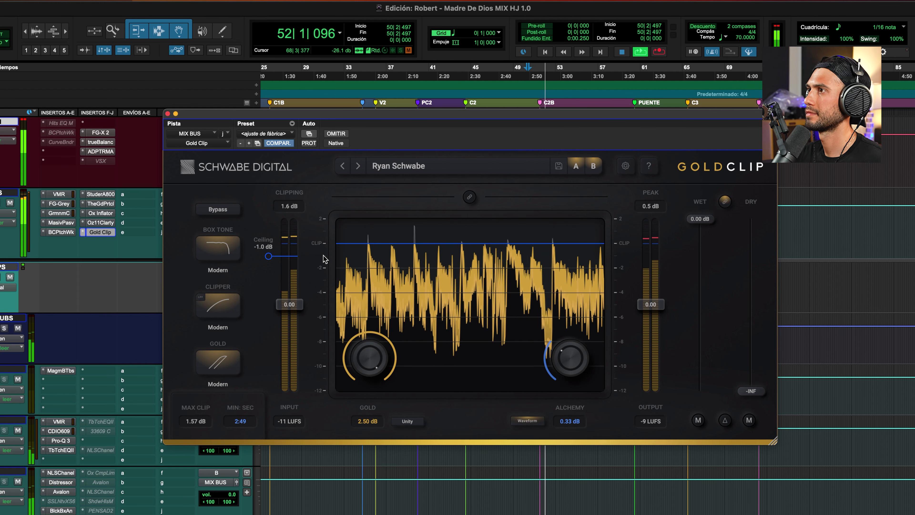
left_click(324, 256)
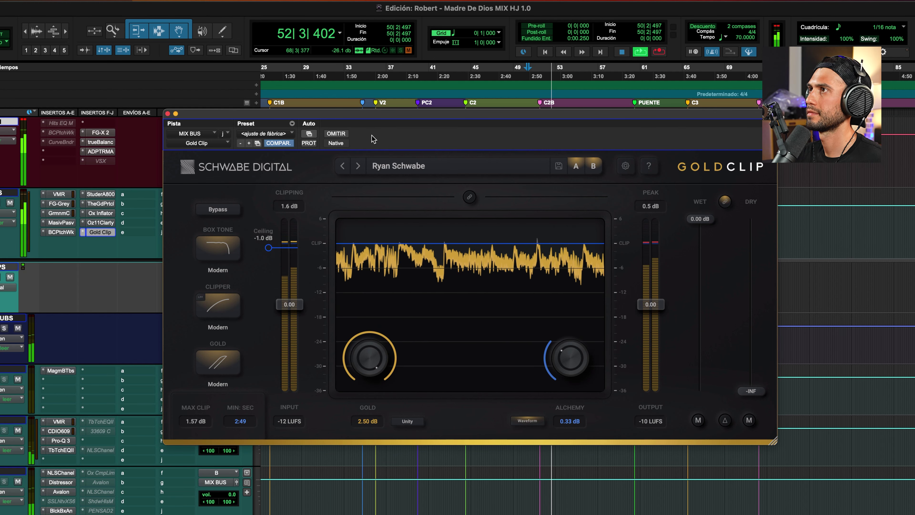
Bypass and re-enable Gold Clip on the MIX BUS repeatedly during playback to compare the processed and unprocessed mix.
left_click(333, 135)
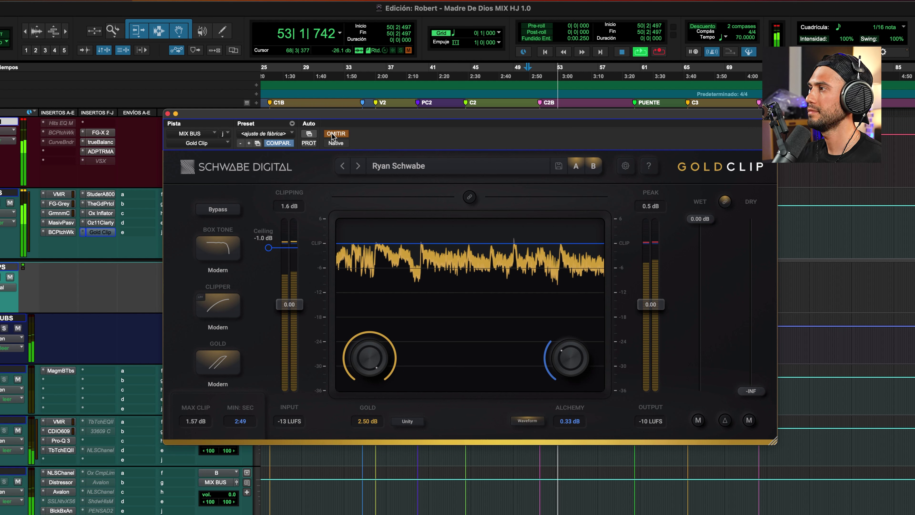
left_click(333, 134)
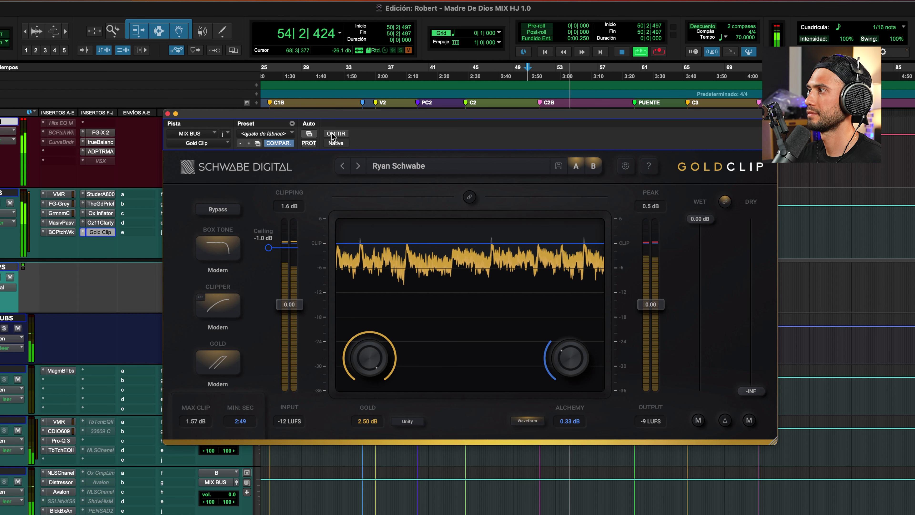
left_click(333, 134)
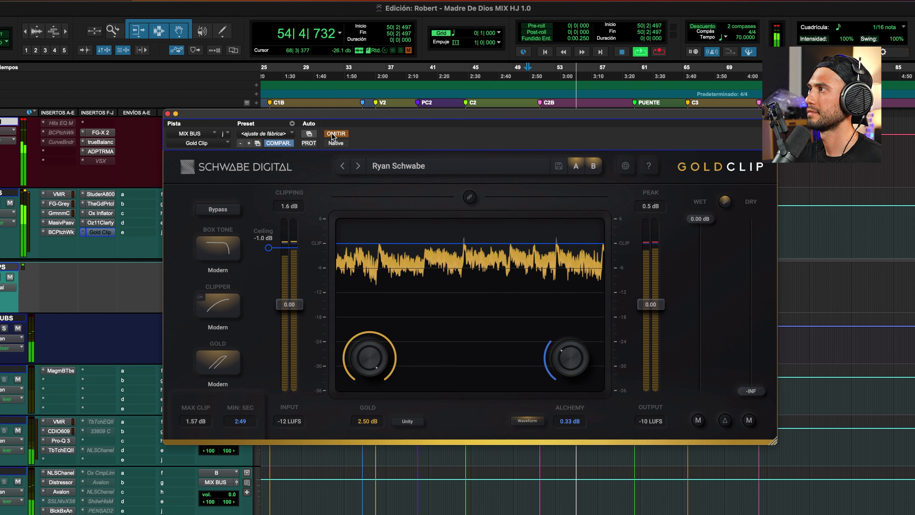
left_click(332, 135)
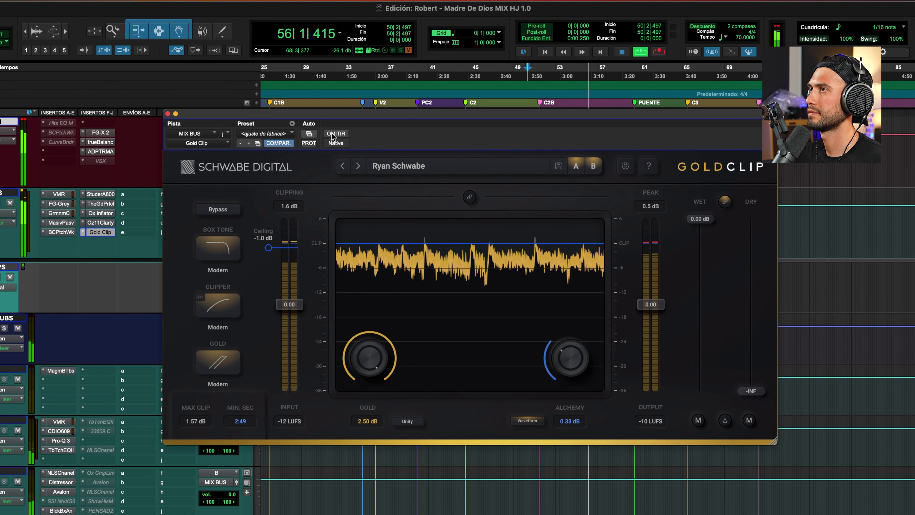
left_click(332, 134)
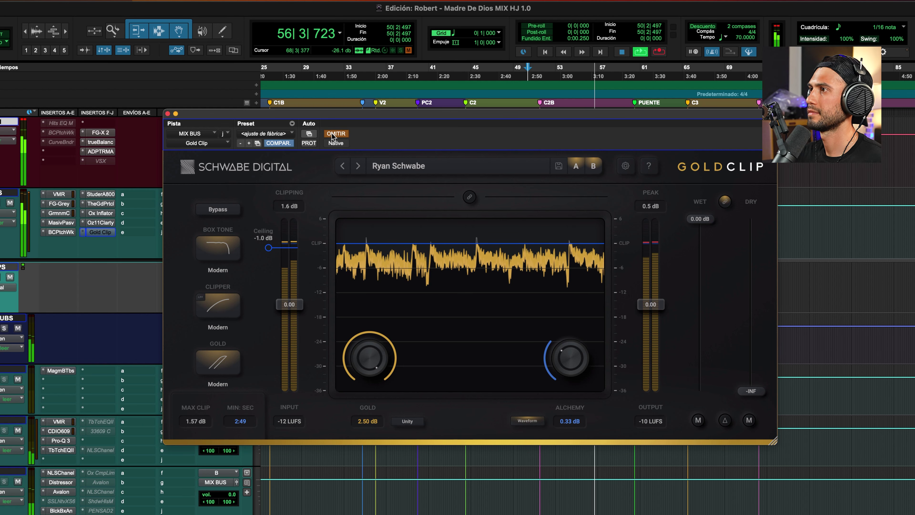
left_click(332, 135)
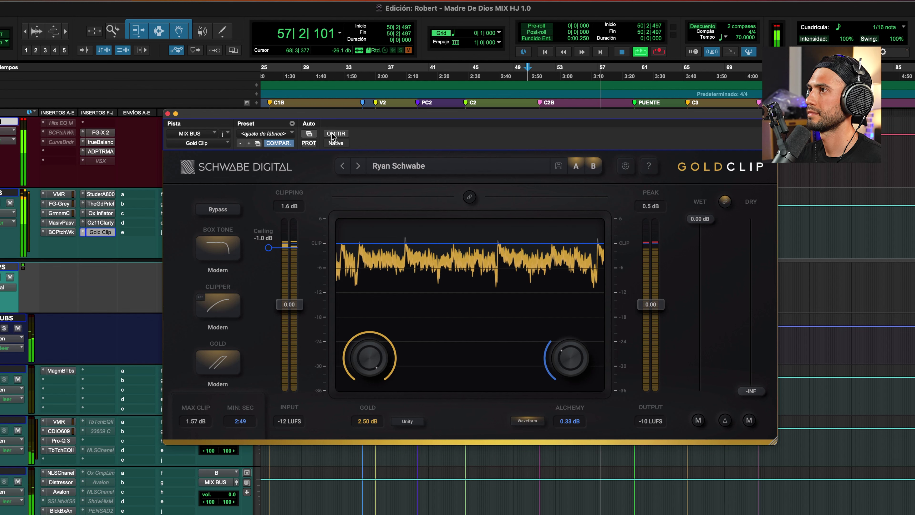